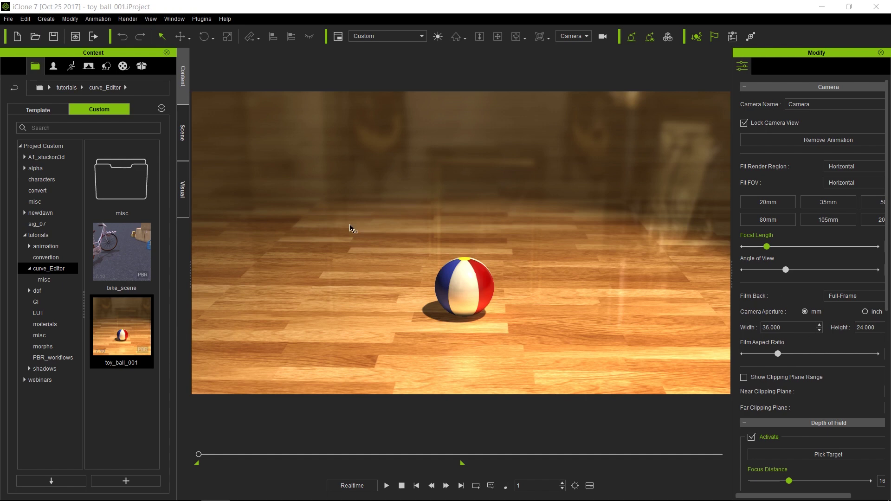
Select the toy ball in the scene, briefly showing its move gizmo before returning to plain selection.
left_click(466, 287)
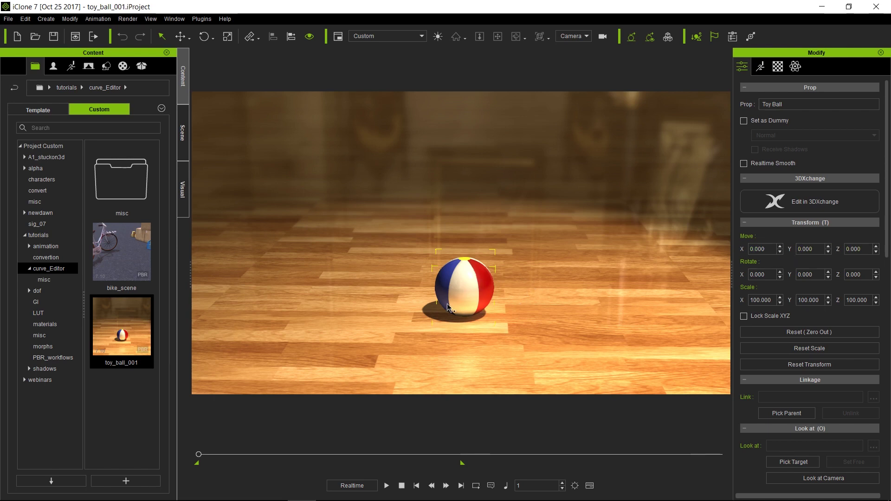
key("w")
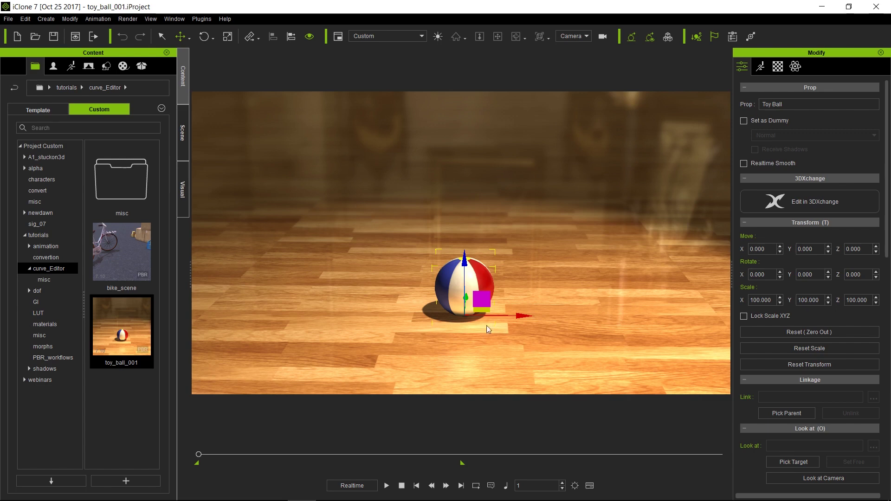
key("q")
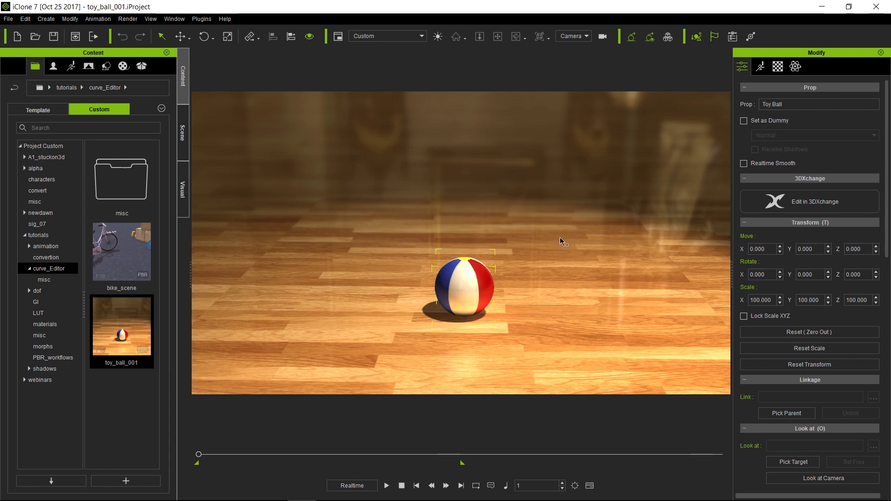
Preview the Animation workspace layout, and return to the Standard workspace.
left_click(176, 19)
mouse_move(200, 37)
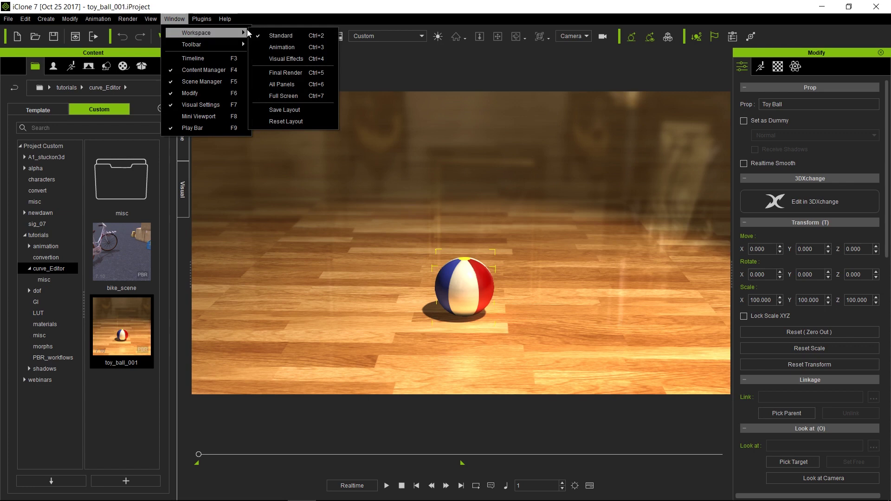
left_click(281, 48)
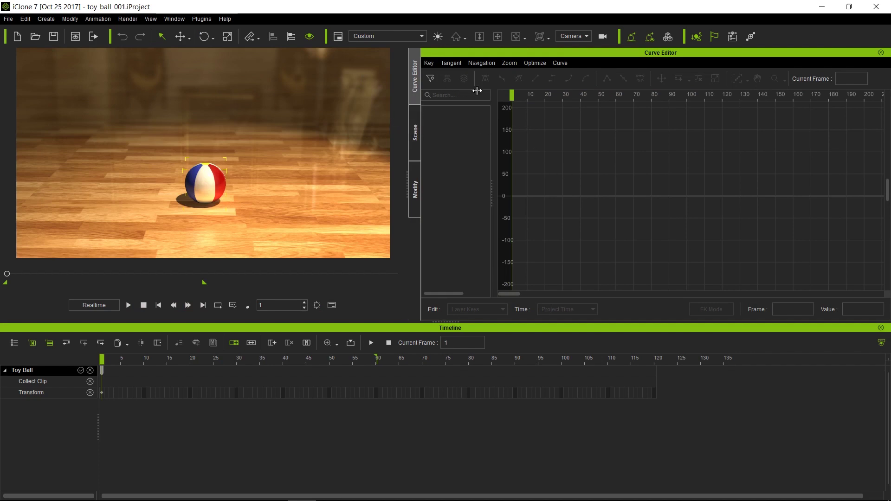
left_click_drag(580, 117, 509, 138)
left_click(175, 19)
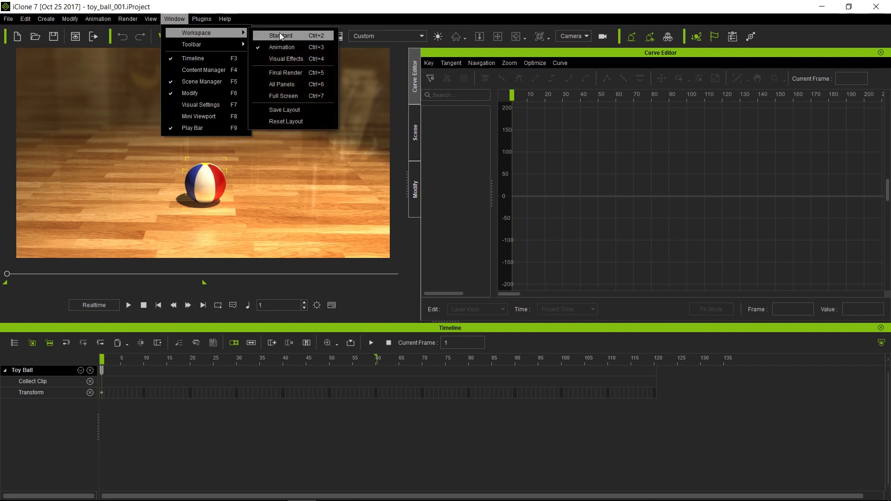
left_click(281, 35)
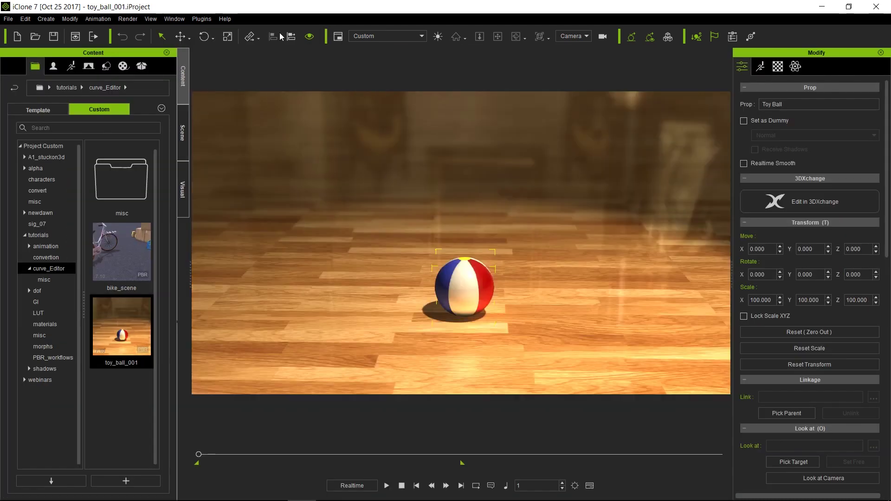
Switch the workspace layout to Animation.
left_click(182, 20)
mouse_move(188, 32)
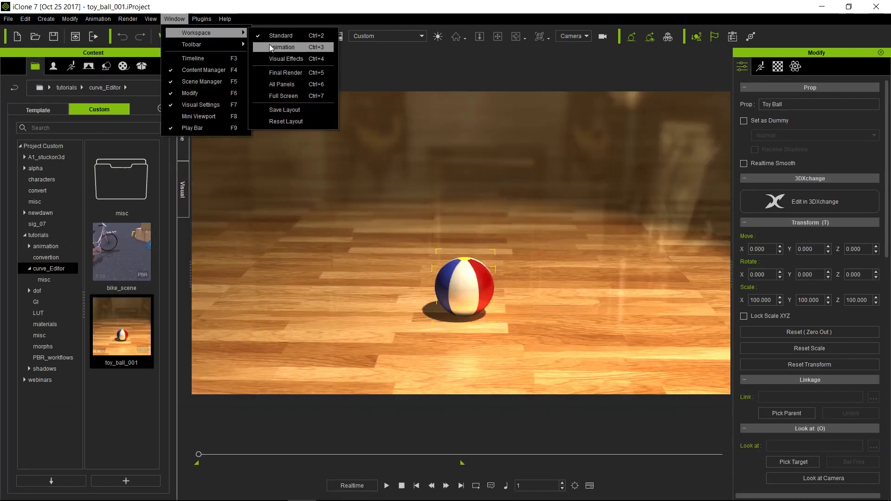
left_click(270, 44)
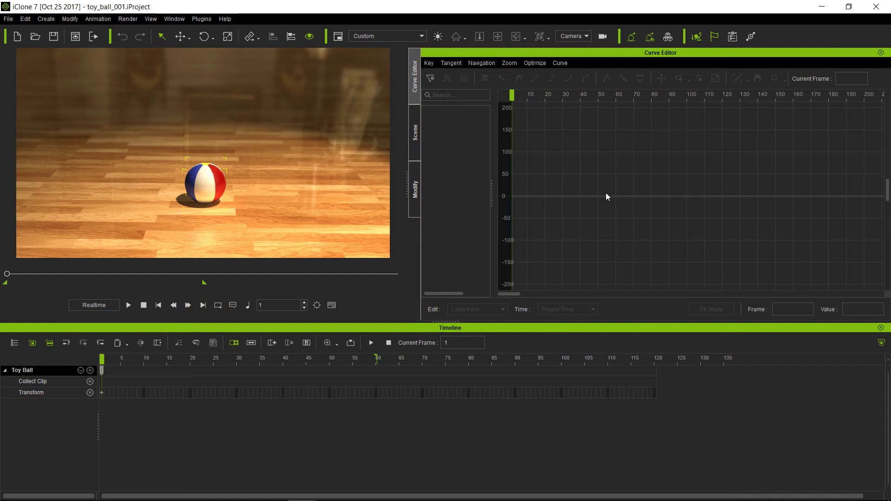
Show the toy ball's transform settings and set its Move Z value to 300 at frame 1.
left_click(414, 184)
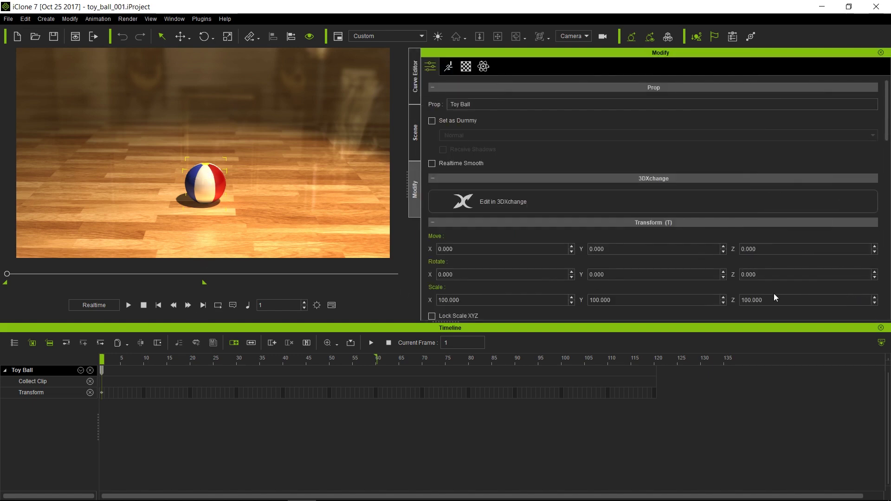
left_click(776, 246)
left_click_drag(777, 247, 698, 248)
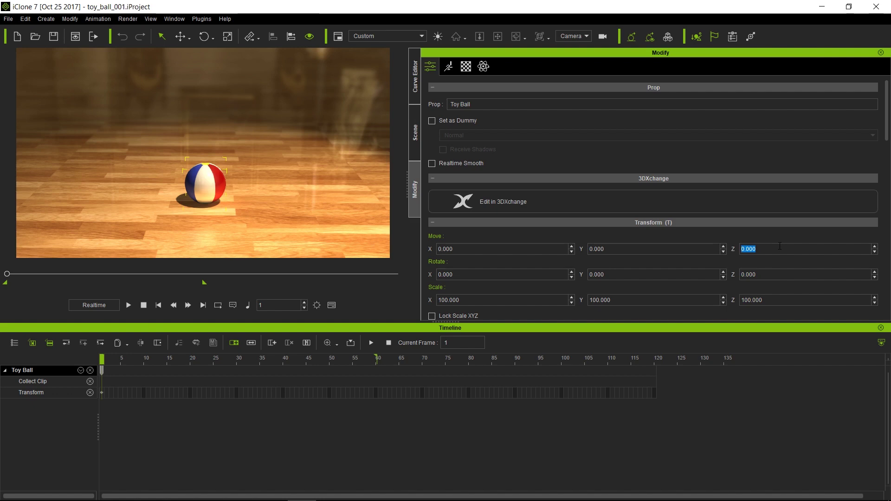
type("300")
key("Return")
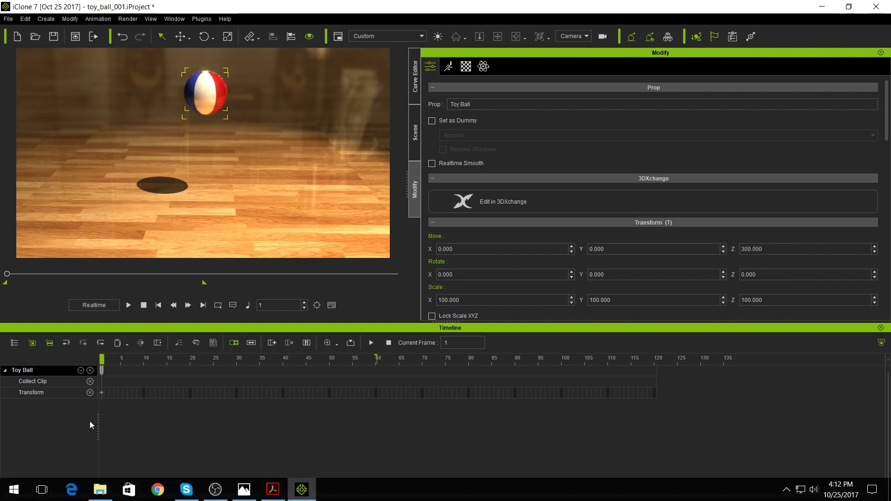
Key the toy ball on the floor at frame 30 by setting its Move Z value to 0.
left_click(238, 360)
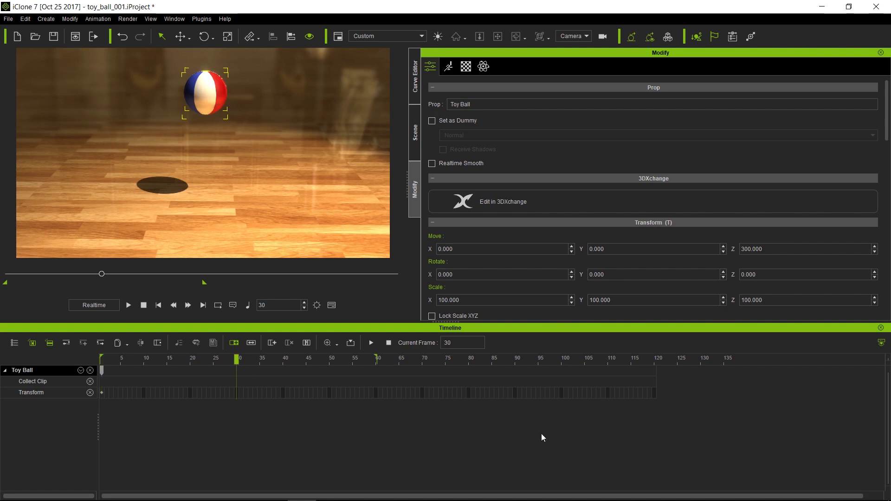
double_click(785, 250)
type("0")
key("Return")
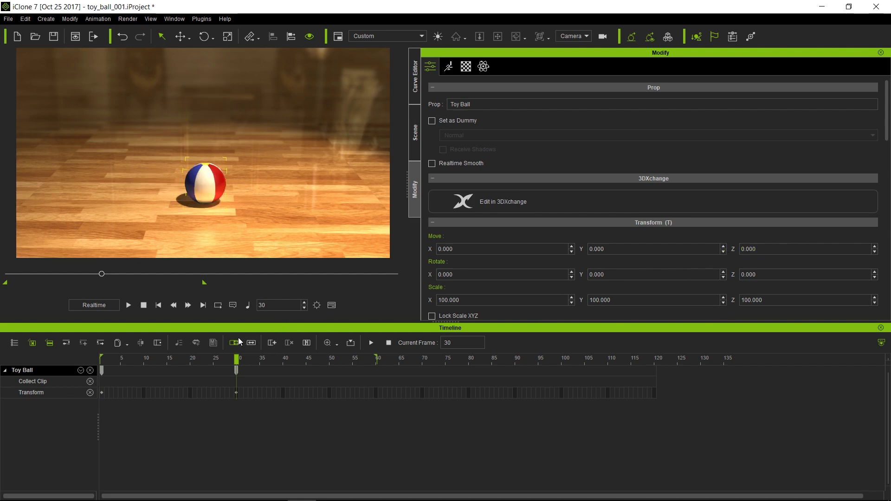
Key the toy ball back in the air at frame 60 by setting its Move Z value to 300.
left_click(203, 306)
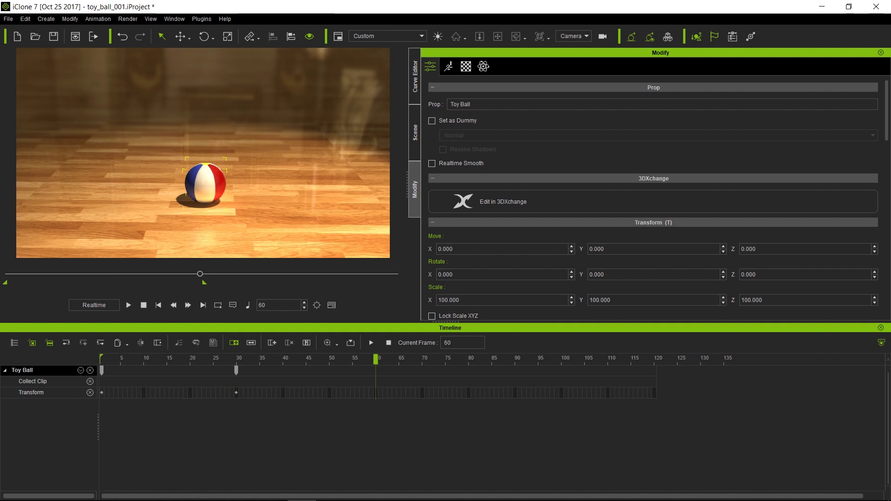
left_click(766, 251)
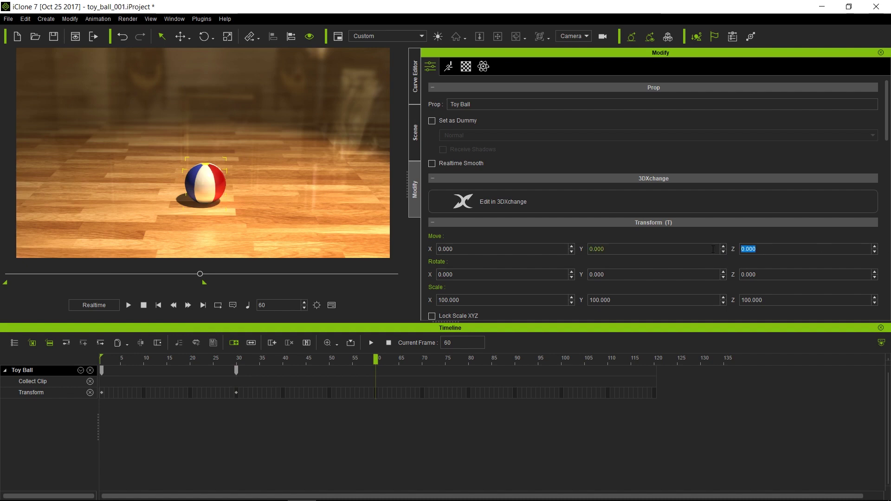
type("300")
key("Return")
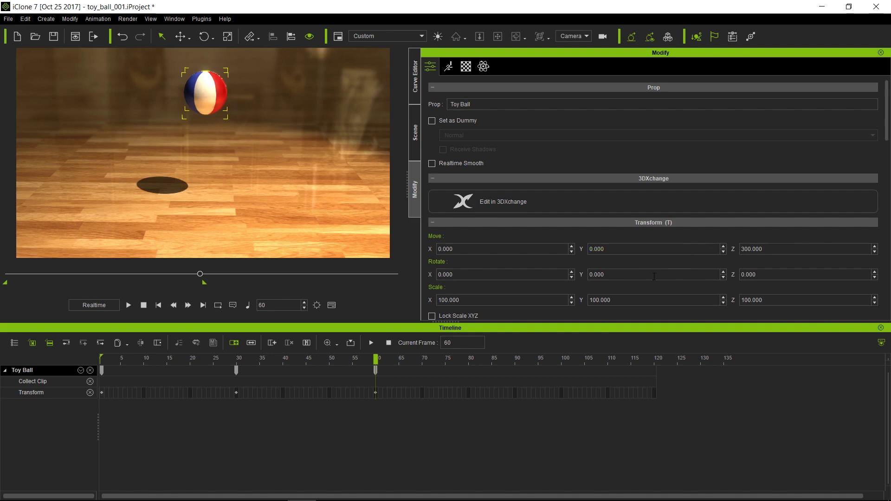
Play back the ball's bounce animation on a loop and pause it at frame 40.
key("space")
key("space")
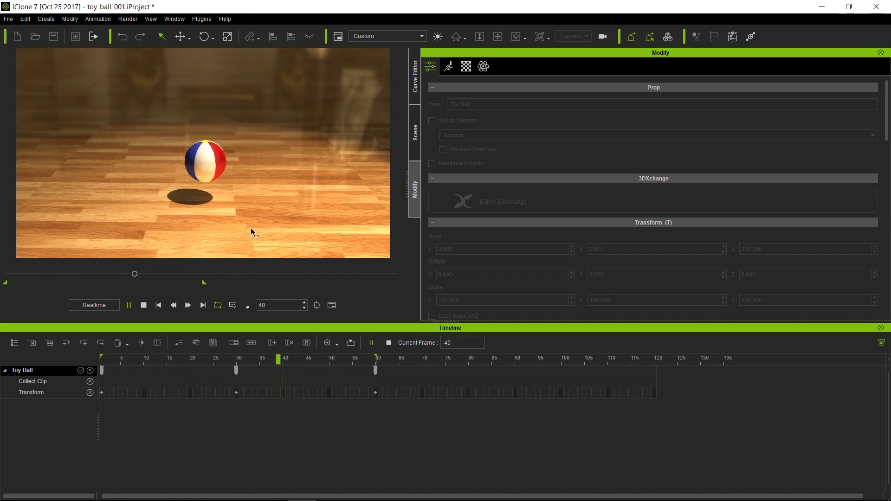
key("space")
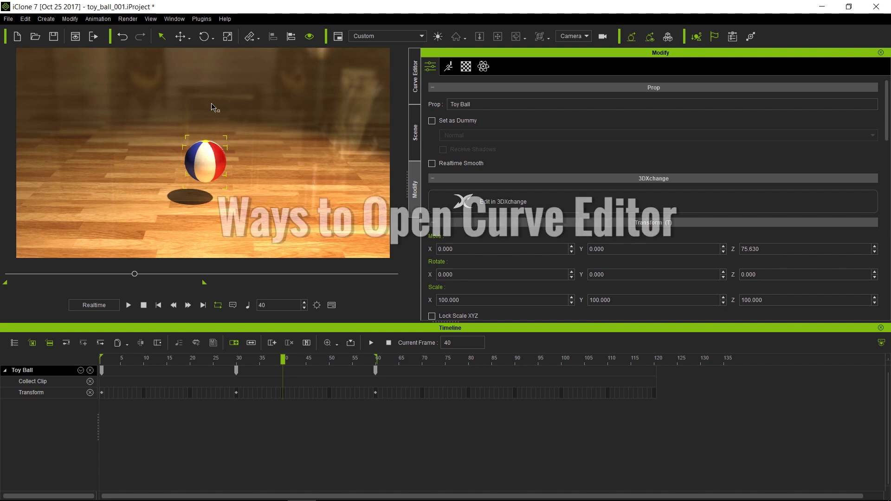
Examine the Curve Editor plugin's Edit Curve command and the ball's own Layer Keys and Object Transform curve options.
left_click(211, 18)
mouse_move(210, 43)
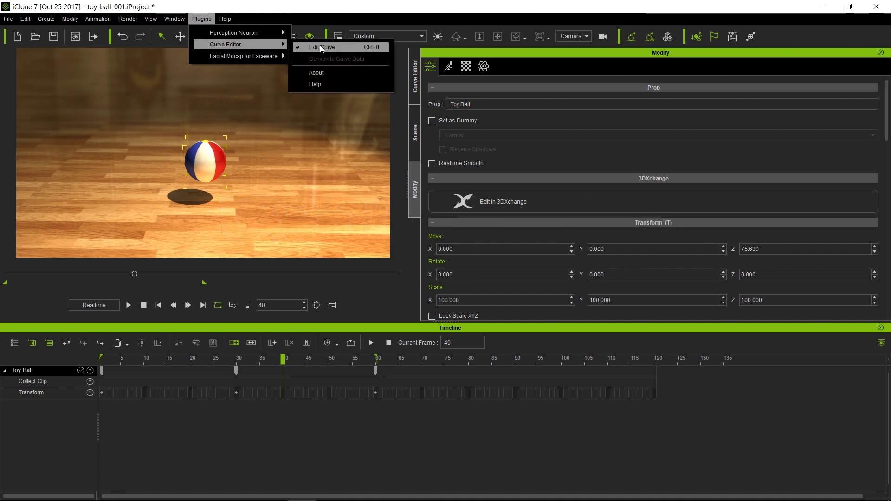
left_click(322, 5)
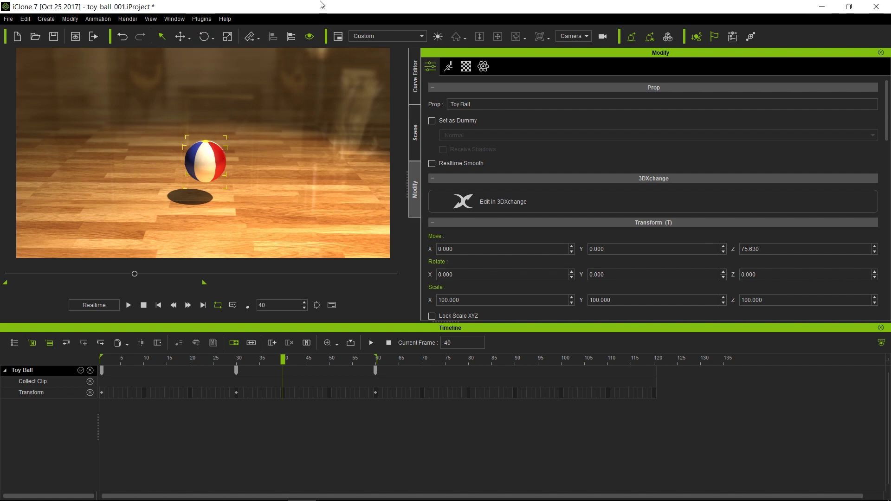
right_click(200, 158)
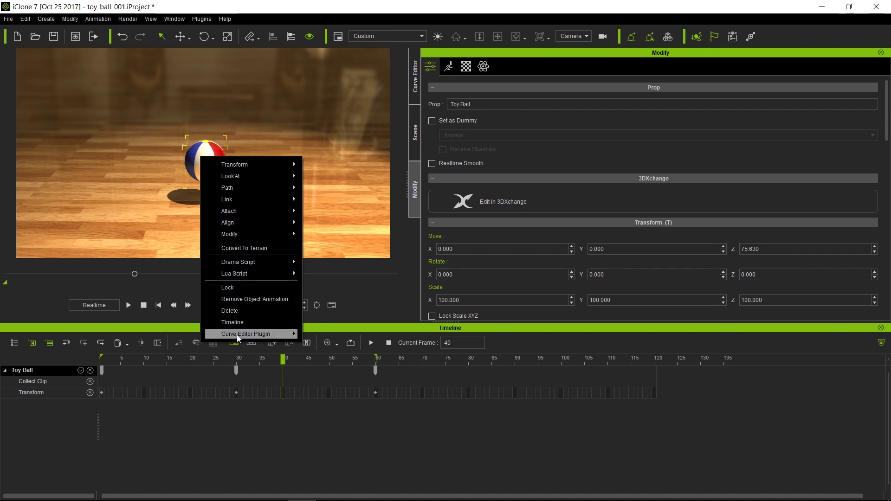
mouse_move(237, 337)
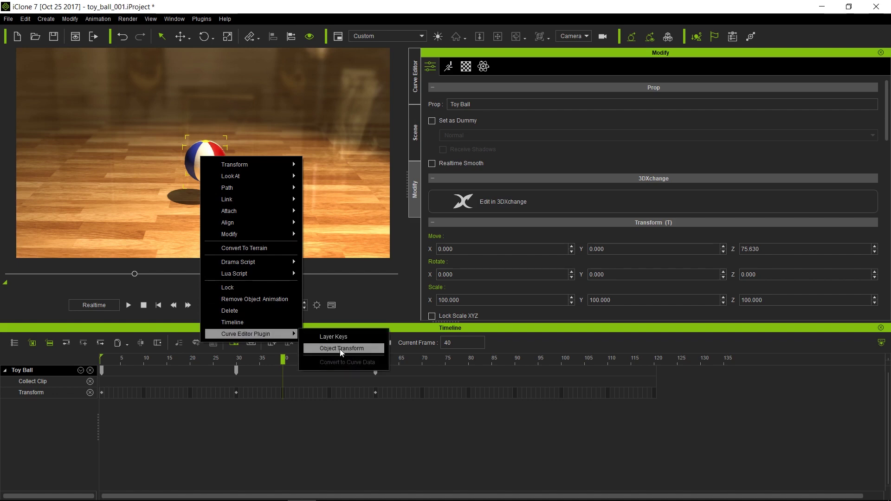
left_click(218, 440)
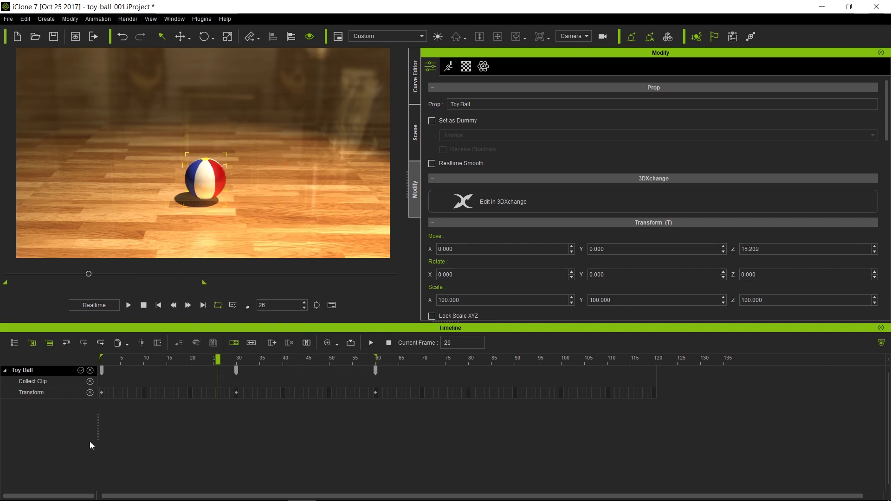
Select the Toy Ball's Transform track in the timeline and open its curves for editing in the Curve Editor.
left_click(64, 395)
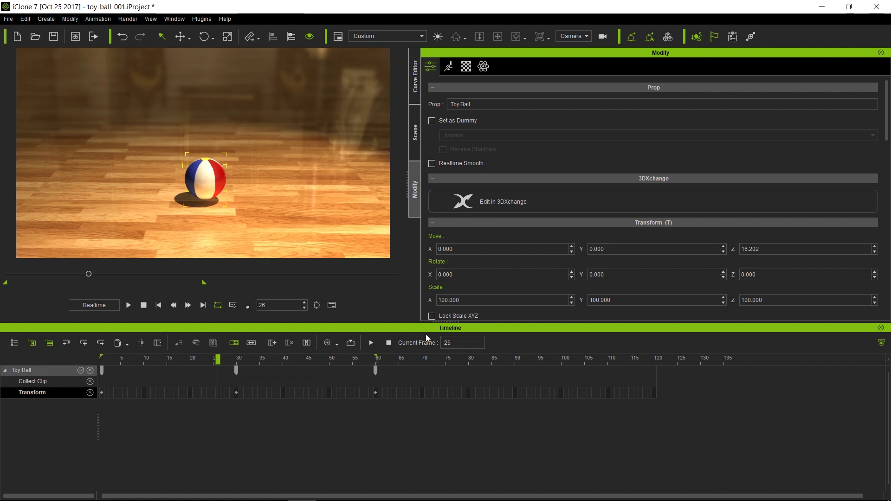
right_click(183, 390)
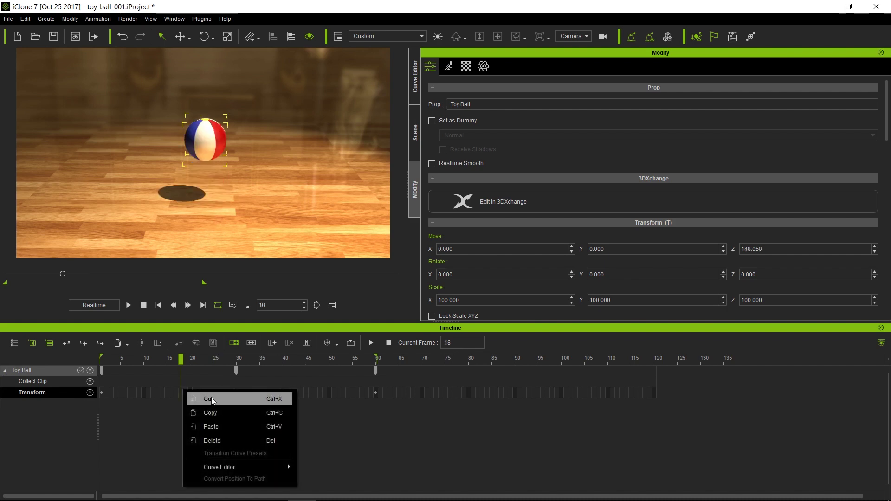
mouse_move(241, 467)
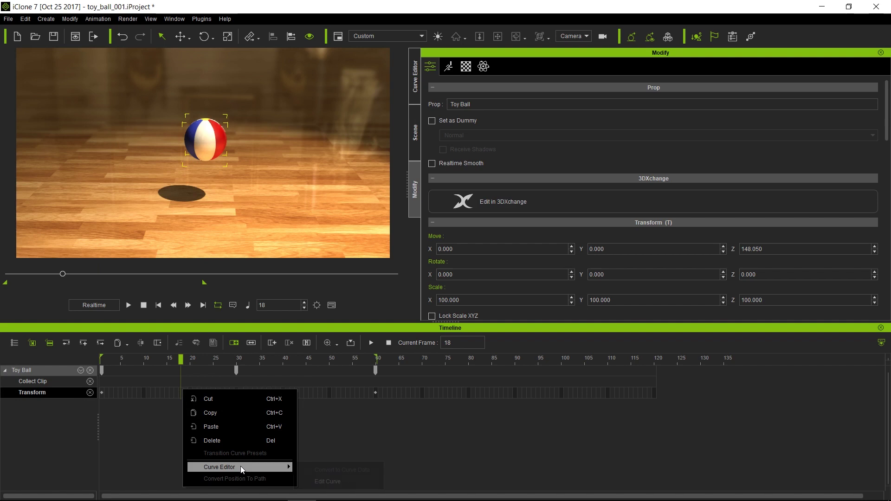
left_click(331, 482)
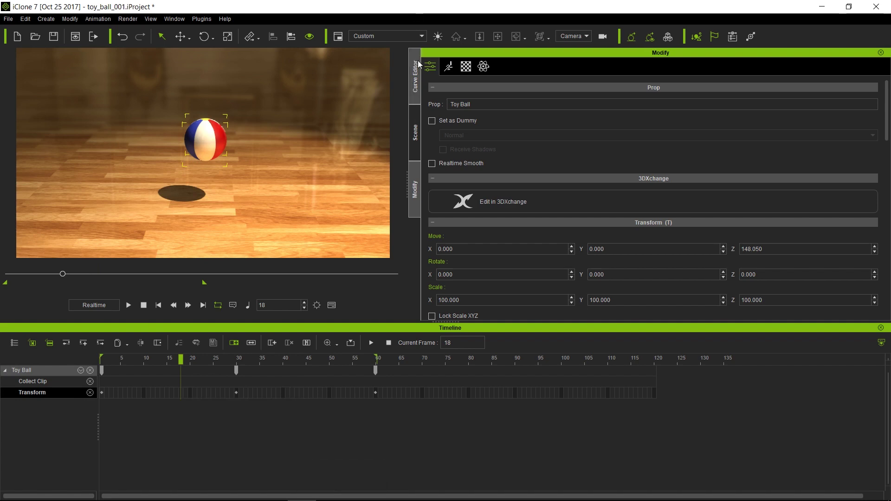
left_click(416, 75)
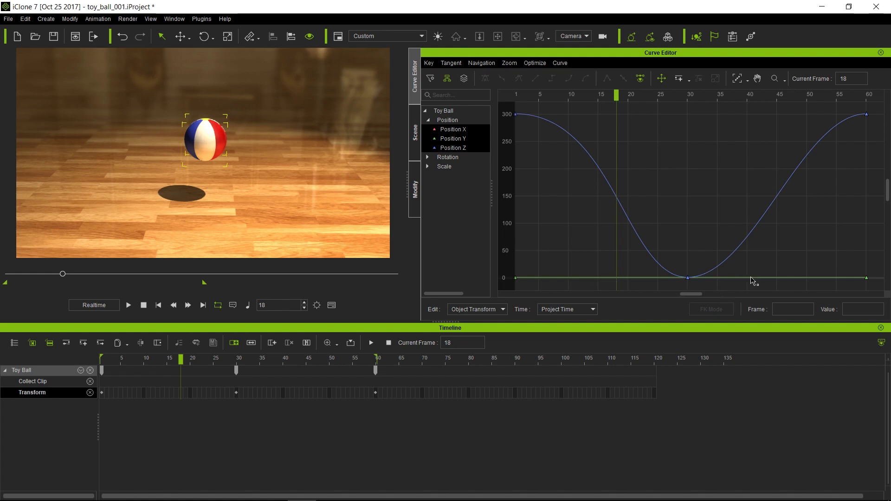
Examine the ball's Position X, Position Y and Position Z curves one at a time, and display Position X and Y together.
left_click(466, 132)
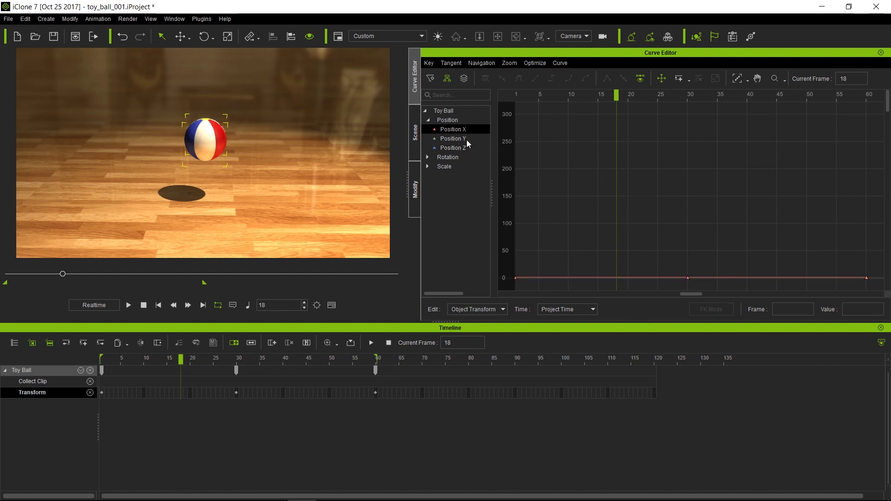
left_click(467, 140)
left_click(466, 148)
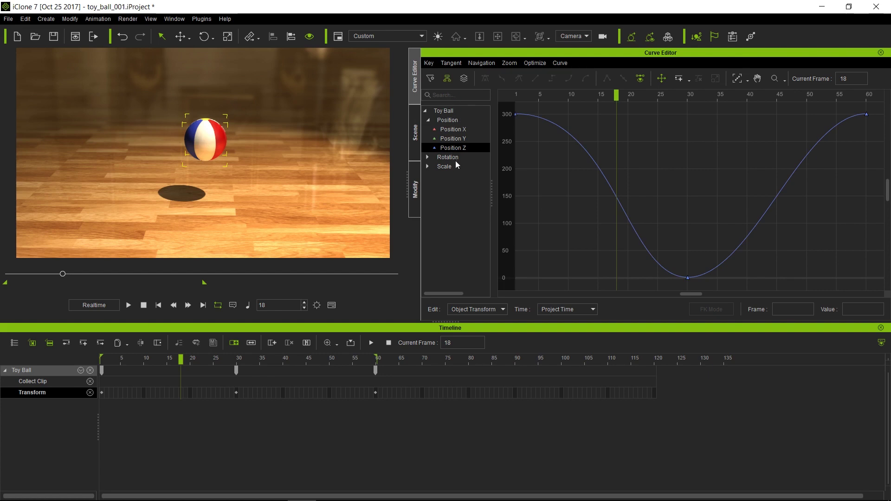
left_click(461, 131)
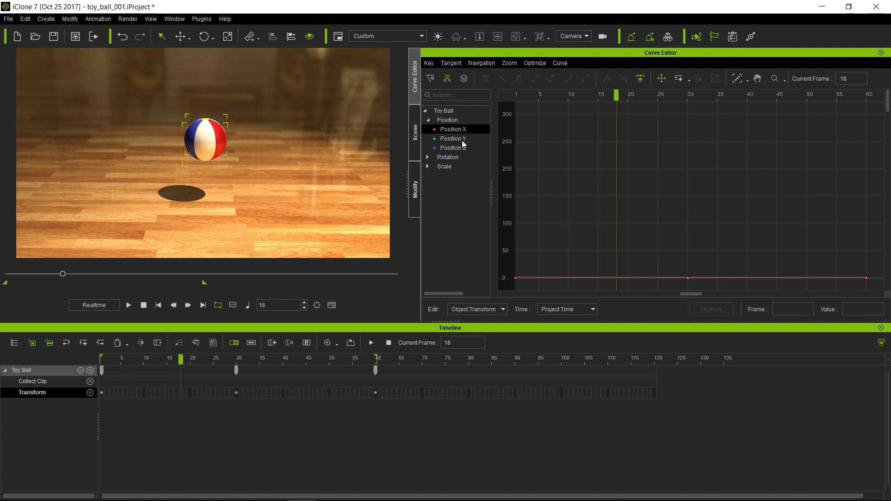
left_click(461, 140)
left_click(464, 148)
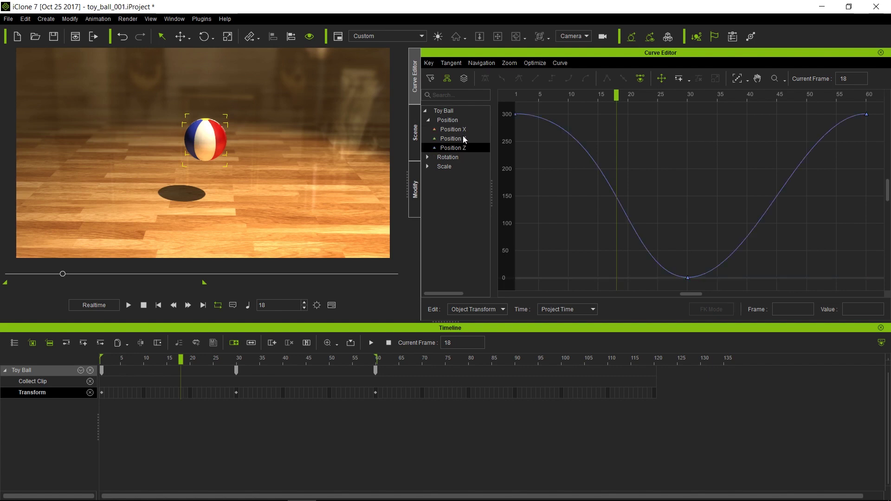
left_click(463, 129)
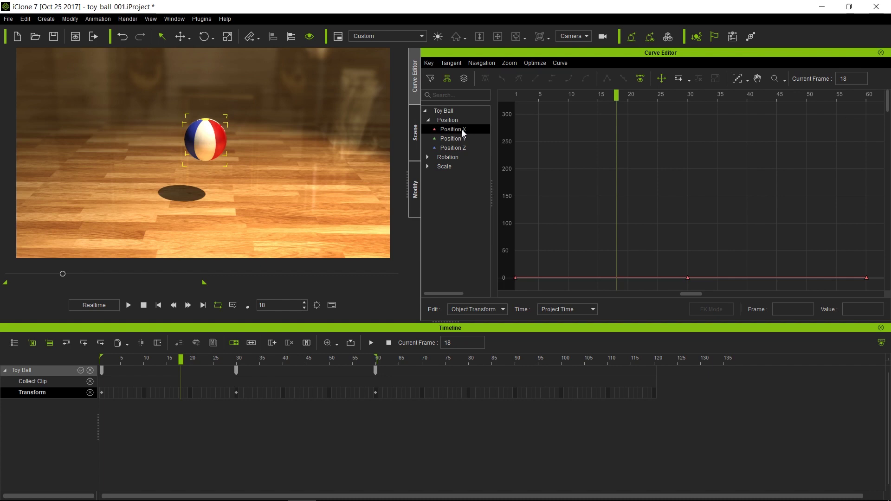
left_click(458, 141, "ctrl")
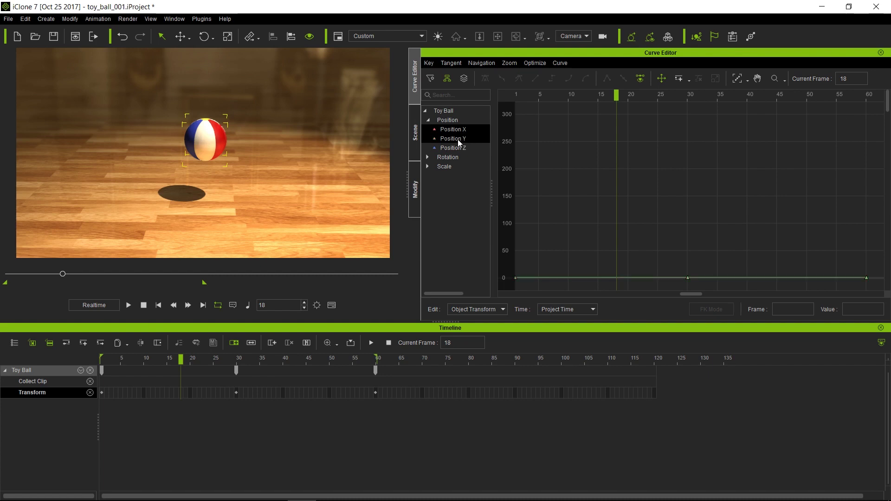
Display all three position curves together, then isolate Position X and Position Z in turn.
left_click(459, 148, "ctrl")
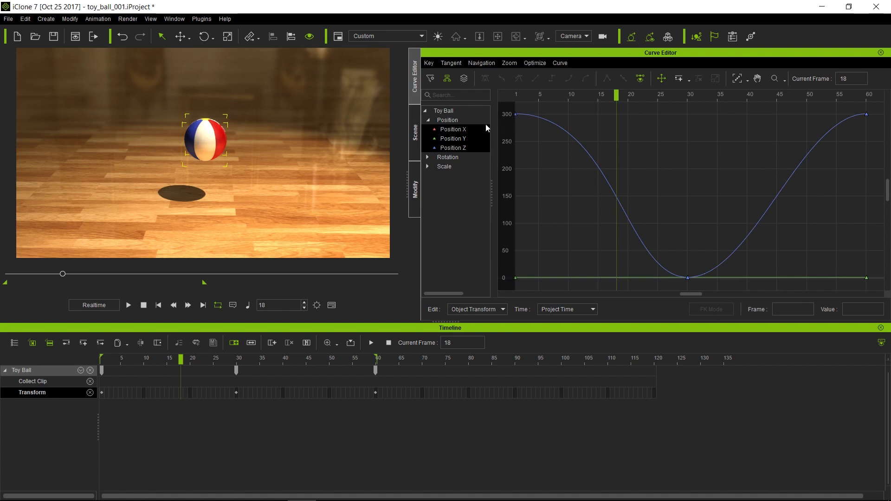
left_click(476, 129)
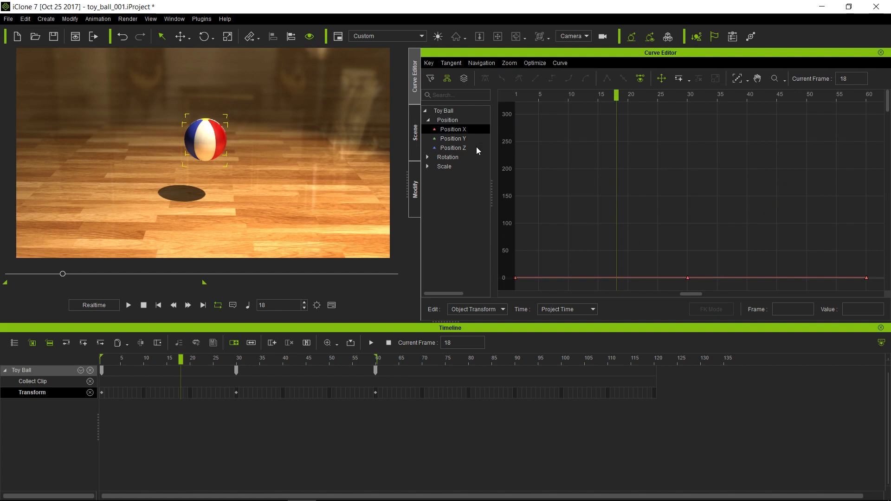
left_click(476, 147)
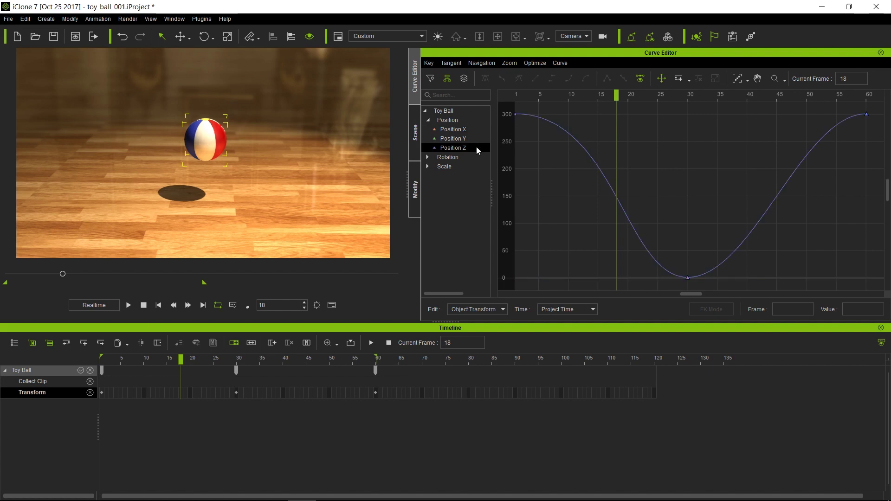
Try lowering the Position Z key at frame 1 to about 232 and undo the move.
left_click(523, 108)
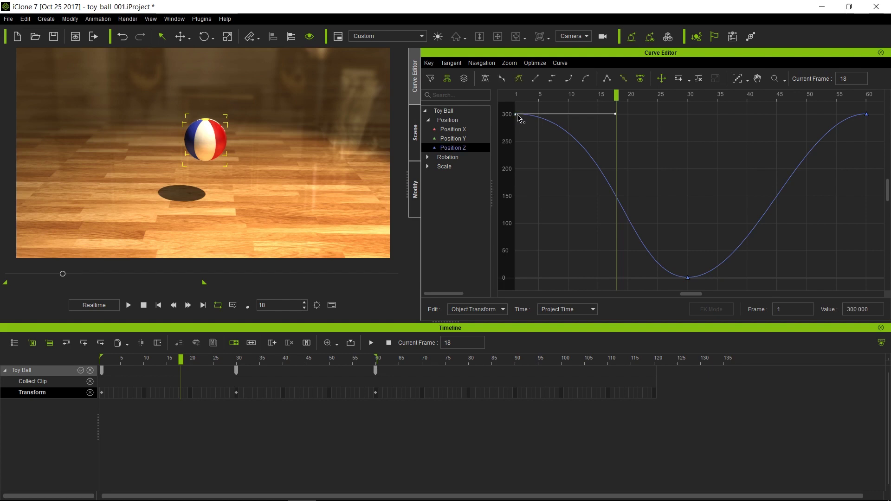
left_click_drag(517, 117, 524, 161)
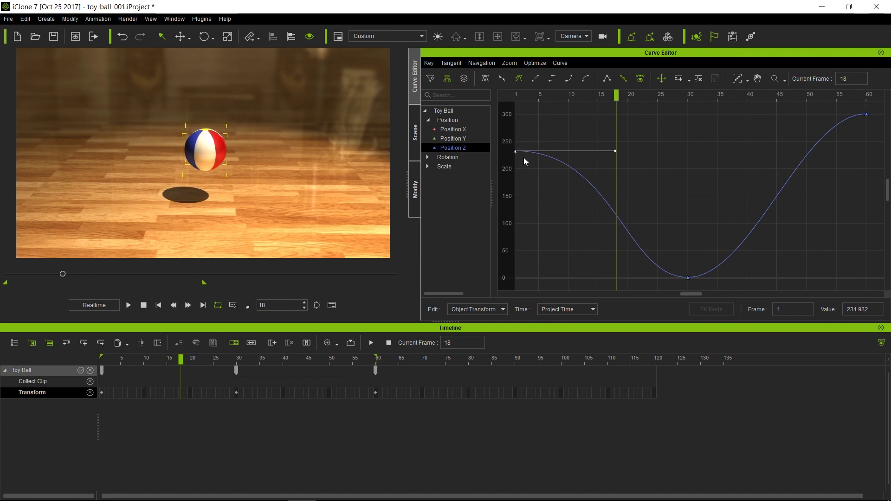
key("ctrl+z")
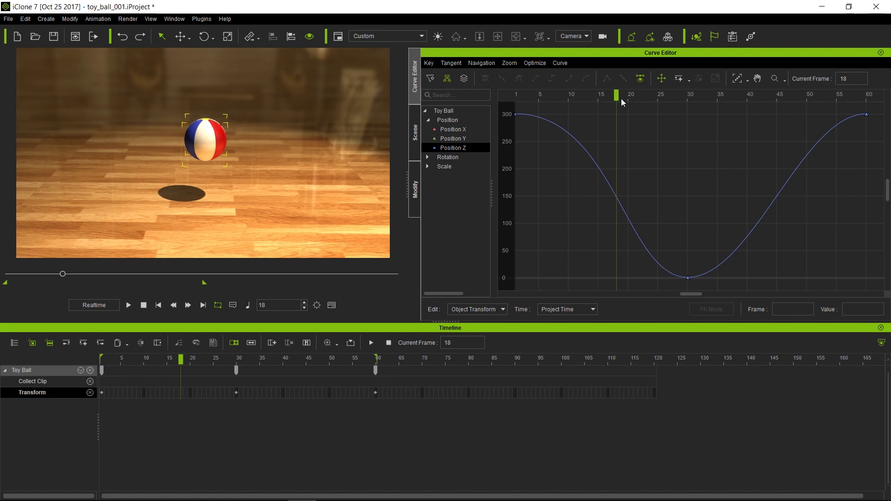
Scrub through the bounce from both the timeline and the Curve Editor to compare the ball's height with its Position Z curve.
mouse_move(618, 95)
left_mouse_down()
mouse_move(552, 96)
mouse_move(682, 98)
mouse_move(569, 104)
mouse_move(606, 106)
left_mouse_up()
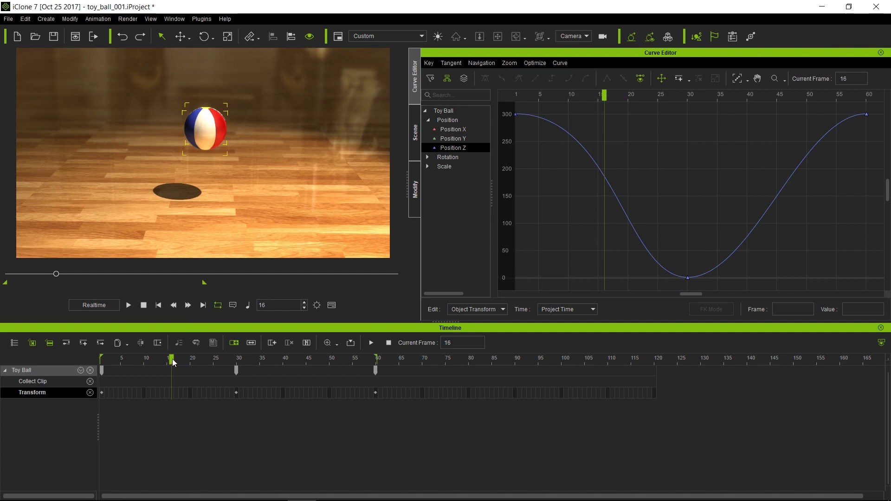
left_click_drag(173, 363, 310, 358)
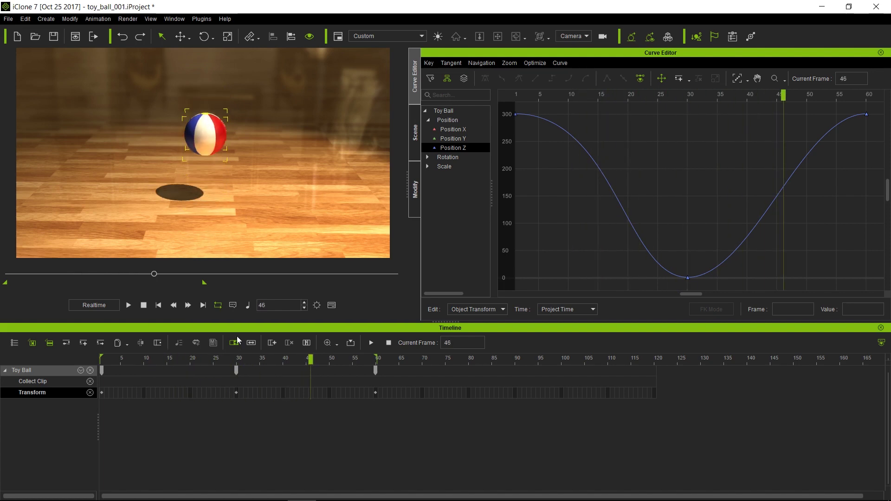
left_click(162, 358)
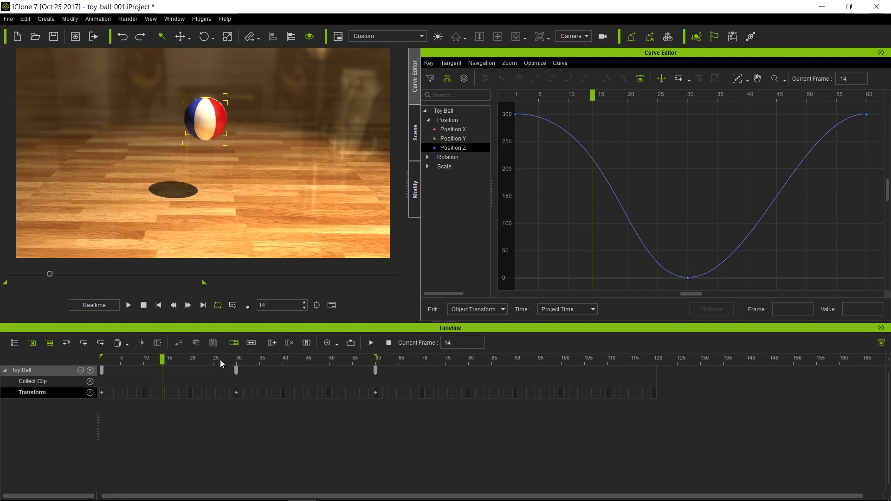
left_click(302, 360)
left_click(338, 360)
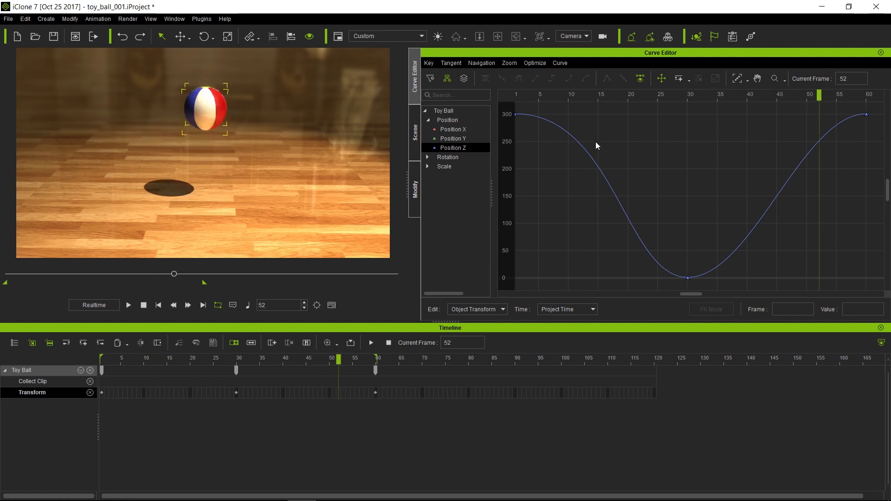
left_click(630, 95)
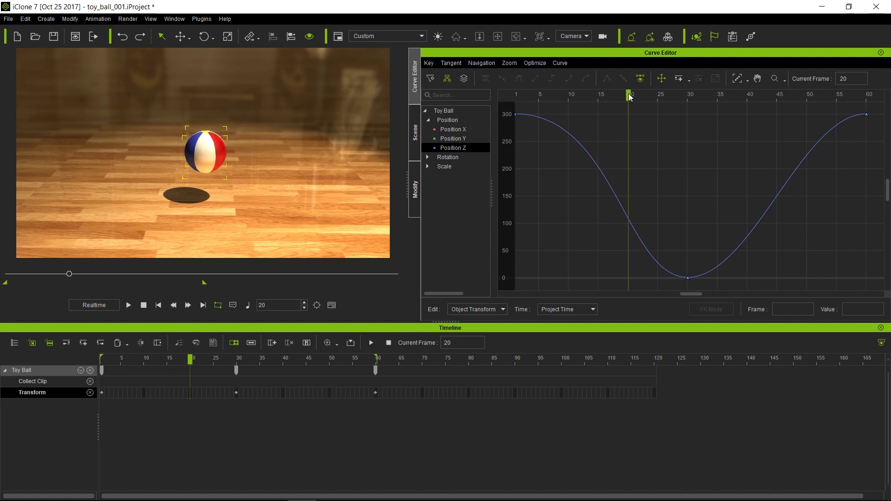
left_click(585, 96)
left_click(694, 96)
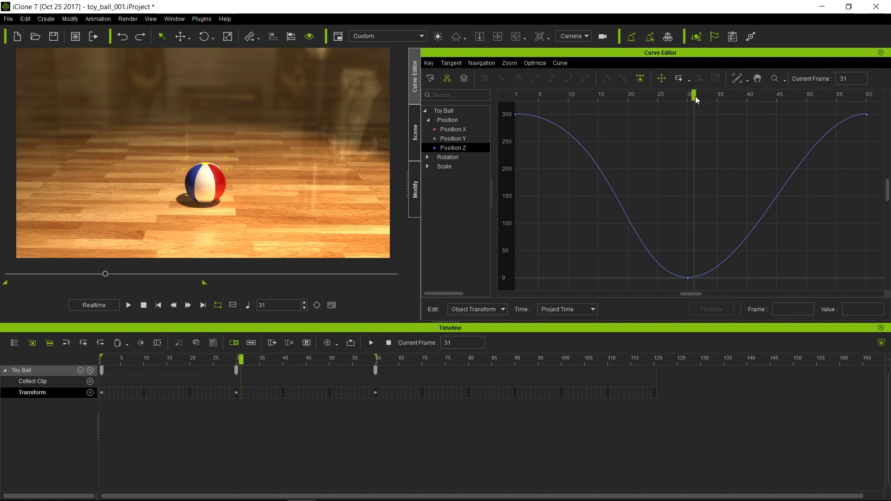
left_click(776, 94)
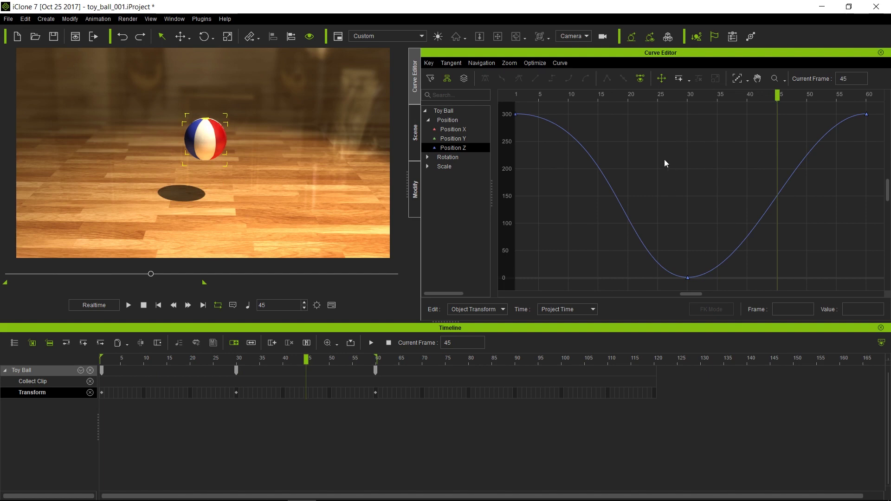
Move the playhead to frames 38, 16 and 13 directly within the curve graph.
left_click(739, 150)
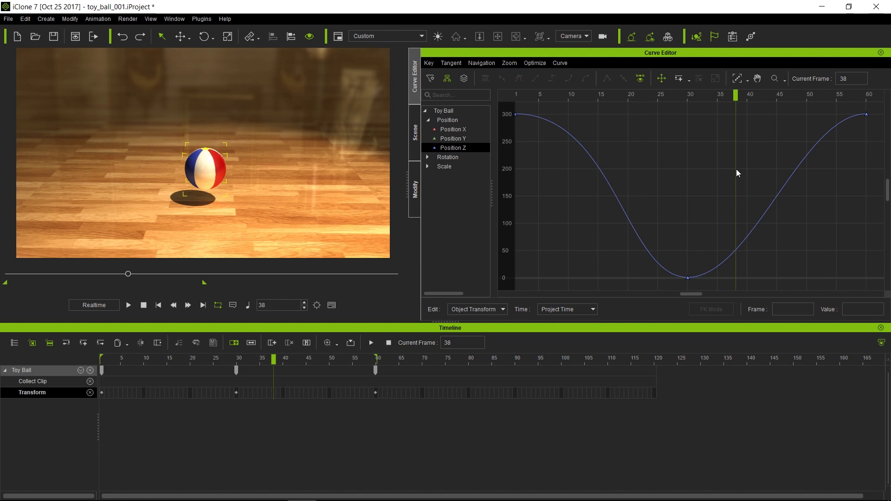
left_click(604, 136)
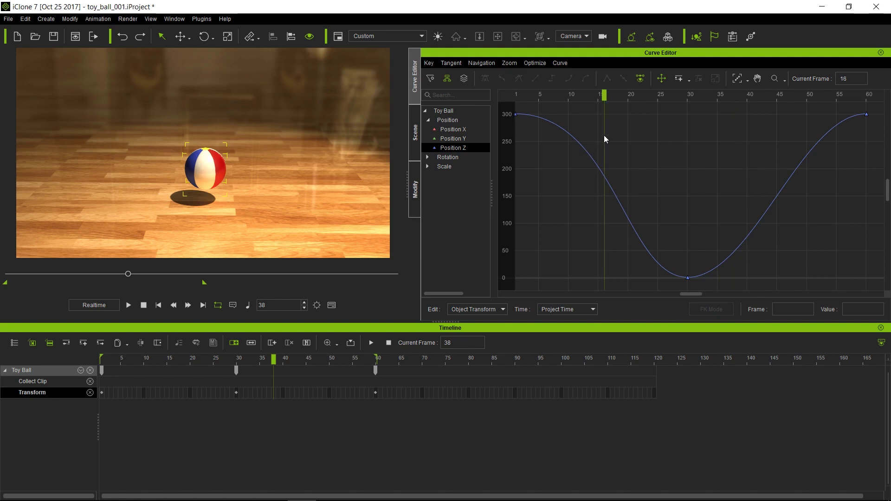
left_click(589, 243)
Display all position curves and practise selecting and deselecting every key on the Position Z curve.
left_click(466, 119)
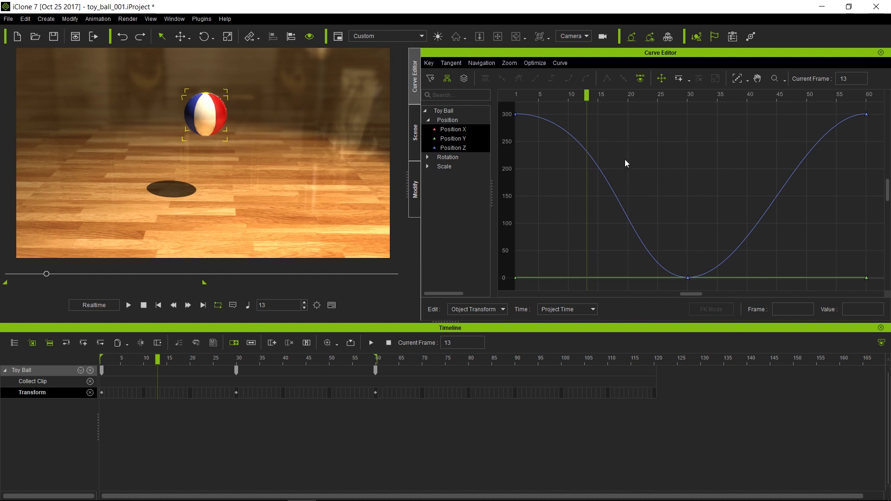
left_click(611, 186)
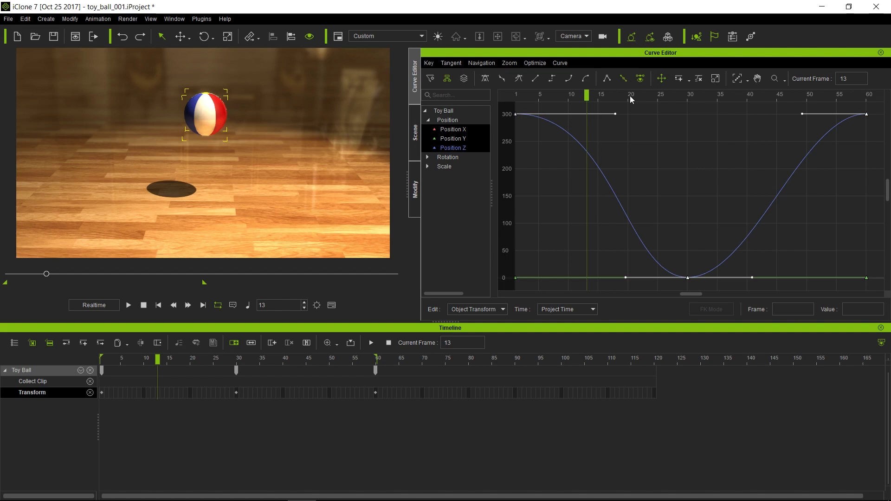
left_click(614, 135)
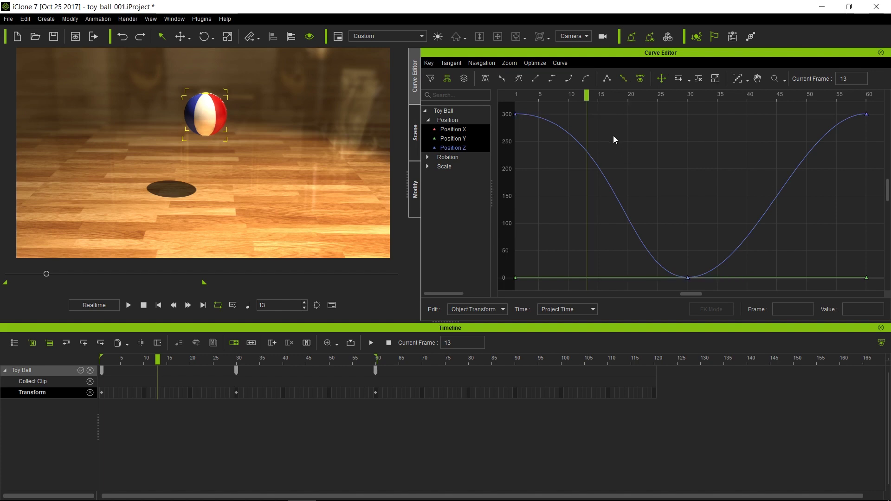
left_click(625, 228)
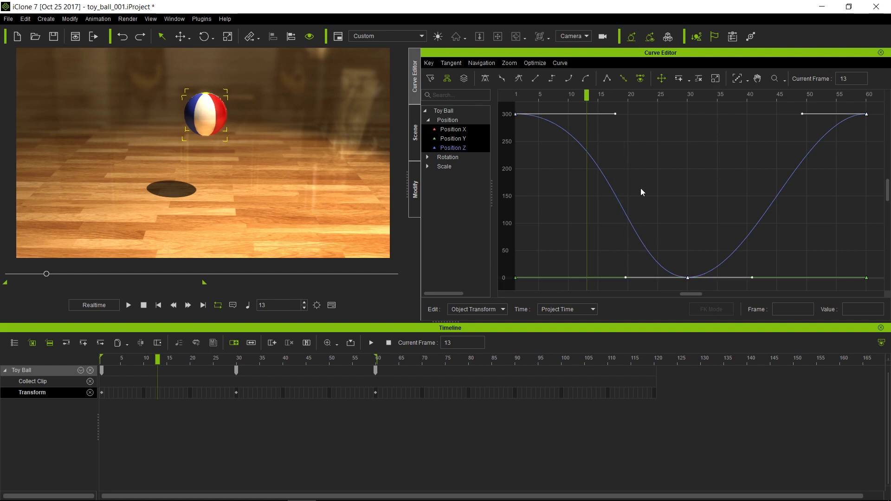
left_click(606, 145)
left_click(600, 289)
left_click(626, 150)
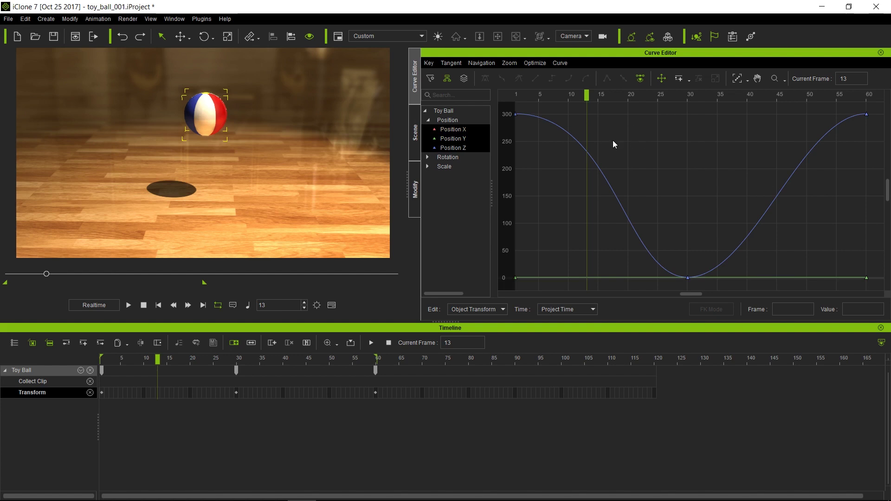
left_click(610, 224)
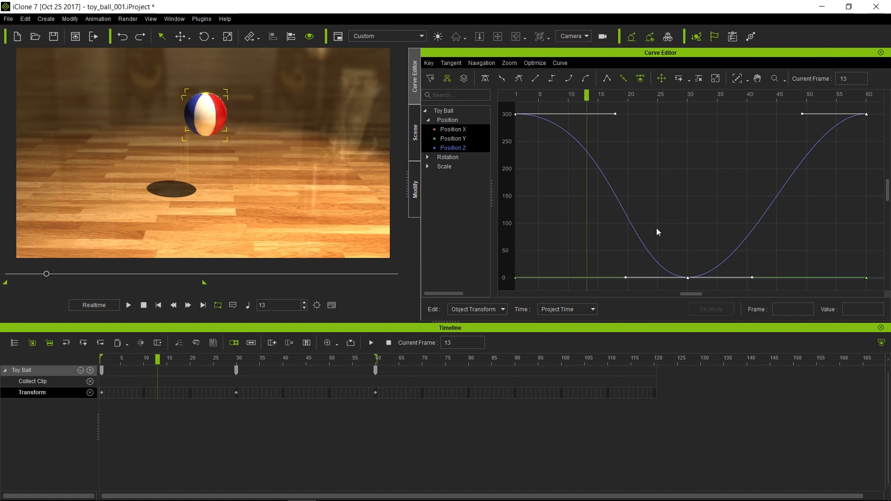
Select all keys of the overlapping flat Position X and Y curves, and display only Position X.
left_click(550, 253)
left_click_drag(559, 283, 566, 287)
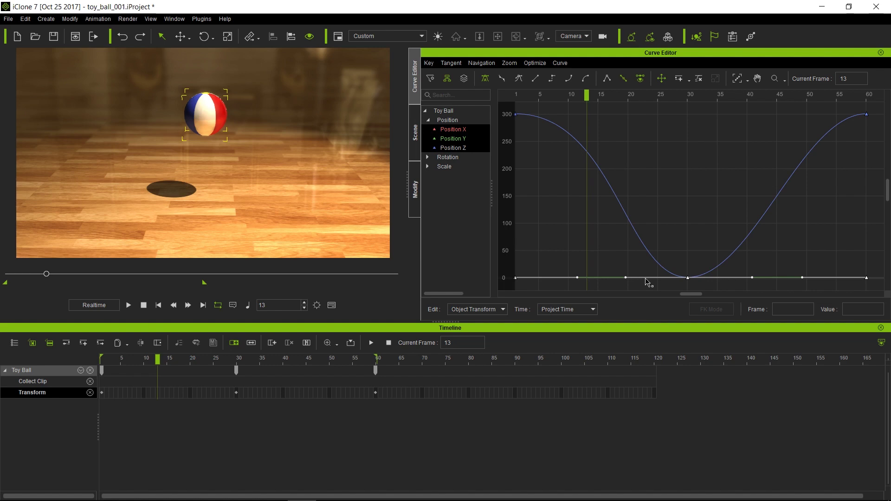
left_click(469, 129)
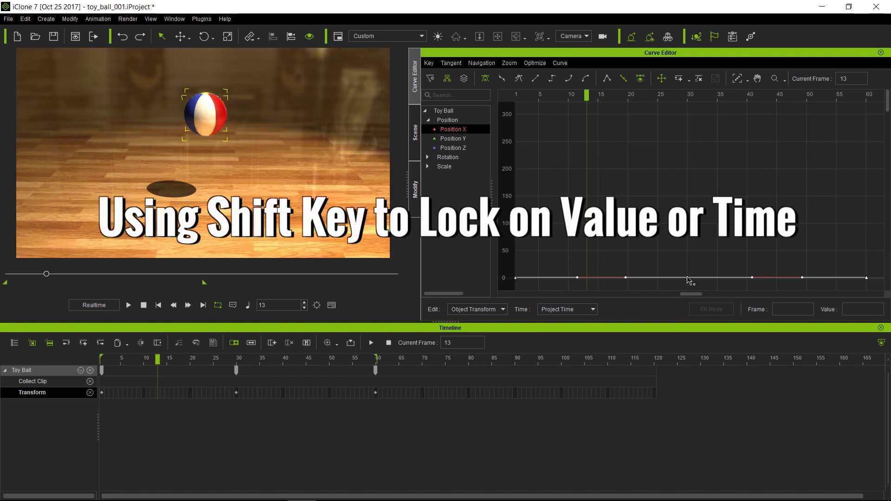
Raise all selected Position X keys to about 97 while locking their frames.
left_click_drag(689, 279, 693, 227, "shift")
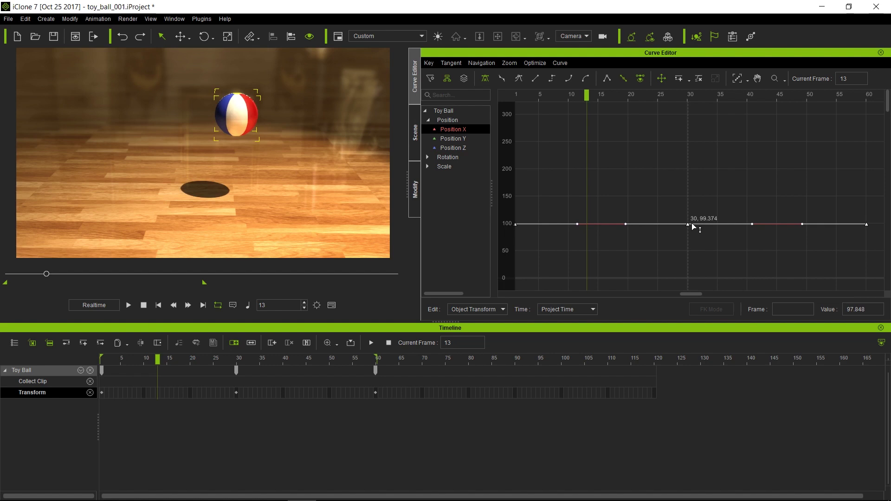
left_click_drag(692, 224, 693, 226, "shift")
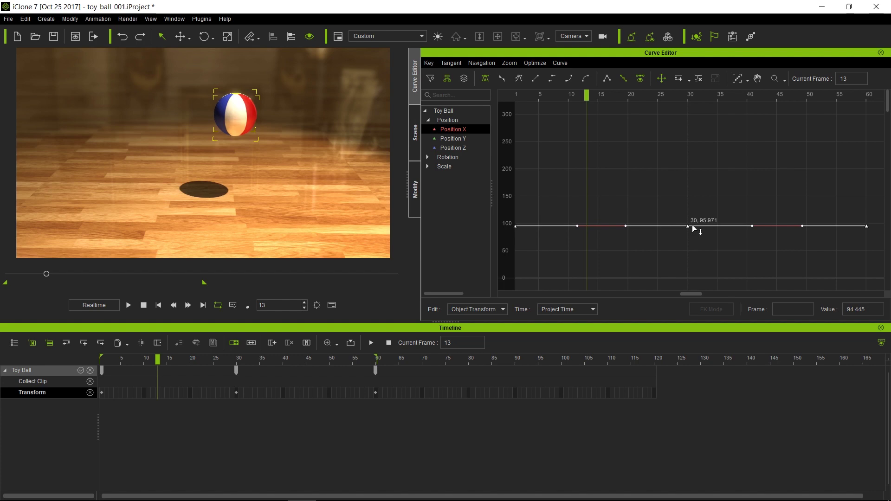
left_click_drag(694, 228, 694, 225, "shift")
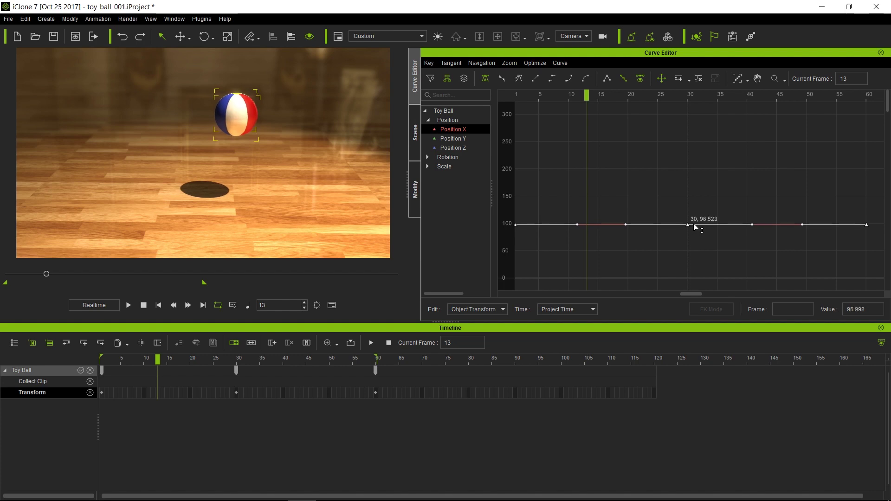
Set the value of all selected Position X keys to exactly 100.
double_click(876, 310)
type("100")
key("Return")
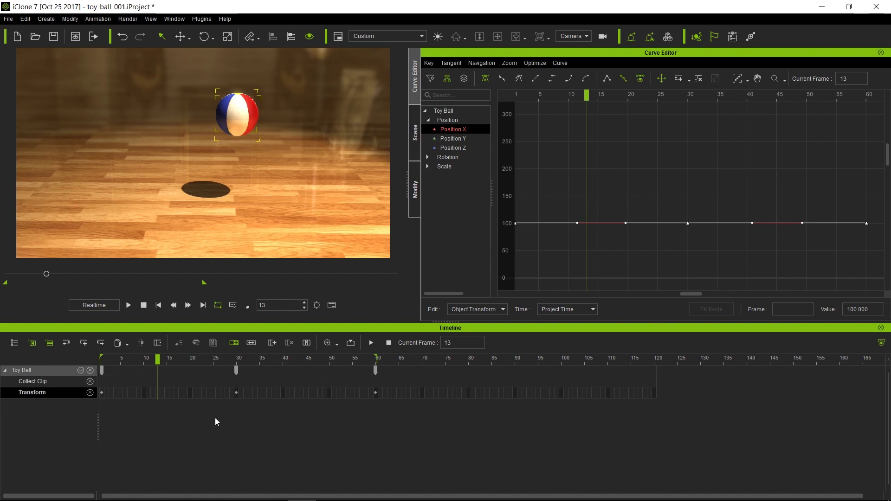
Go to the first Transform key at frame 1, check the ball's Move values in its properties, and return to the curves.
left_click(102, 394)
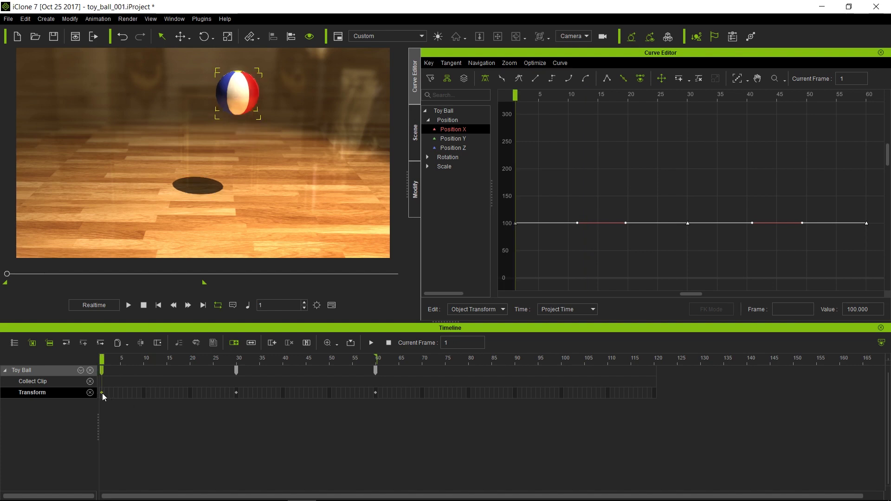
left_click(414, 198)
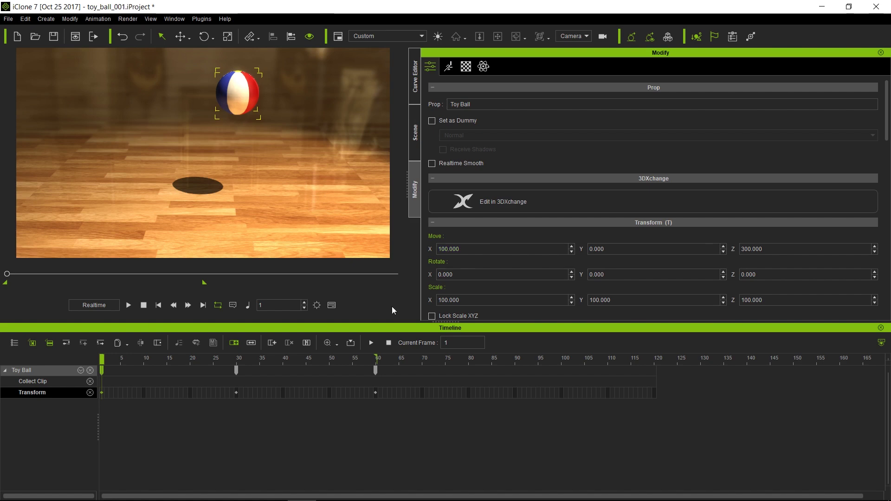
left_click(415, 79)
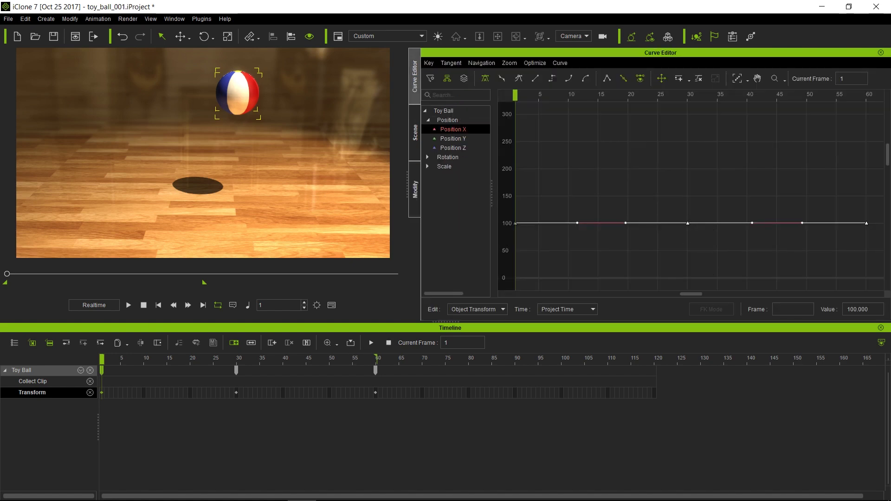
Set all keys on the Position Y curve to a value of 50 and display all three position curves.
left_click(467, 138)
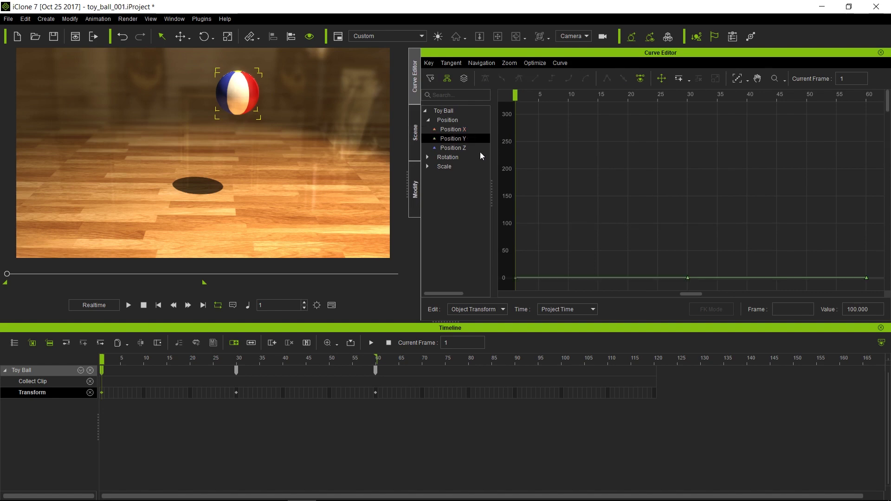
left_click(603, 253)
left_click_drag(612, 289, 614, 289)
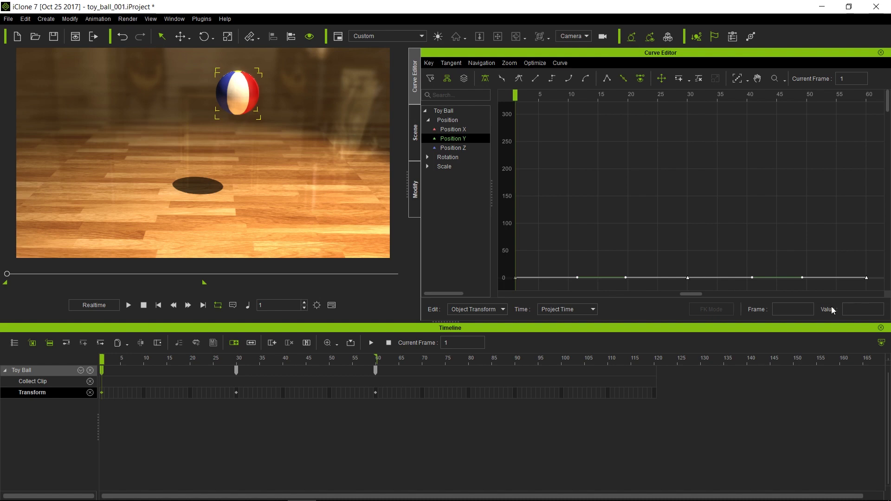
type("50")
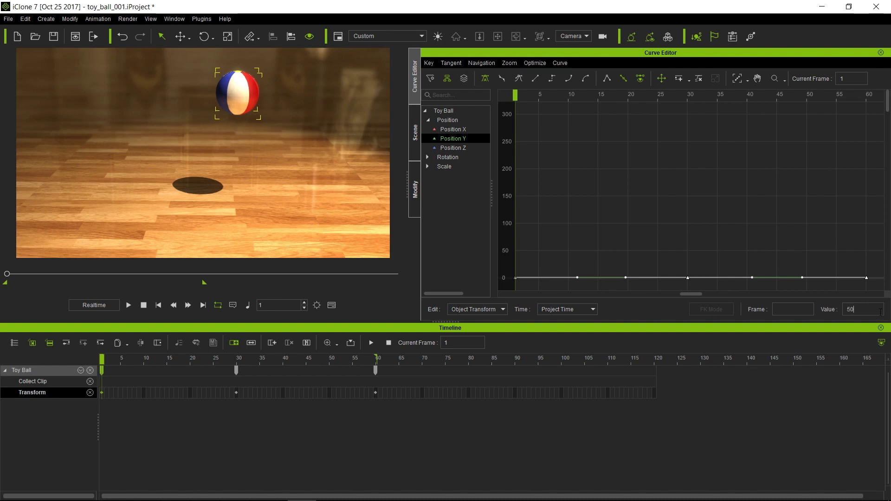
key("Return")
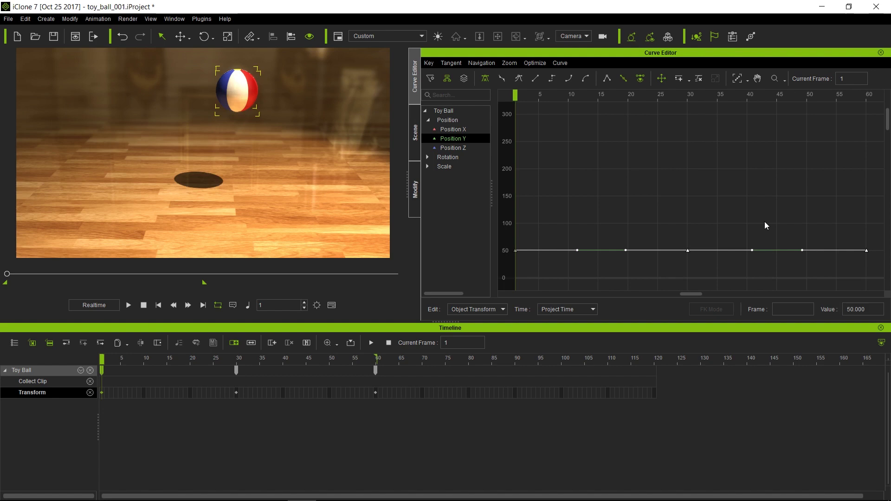
left_click(448, 122)
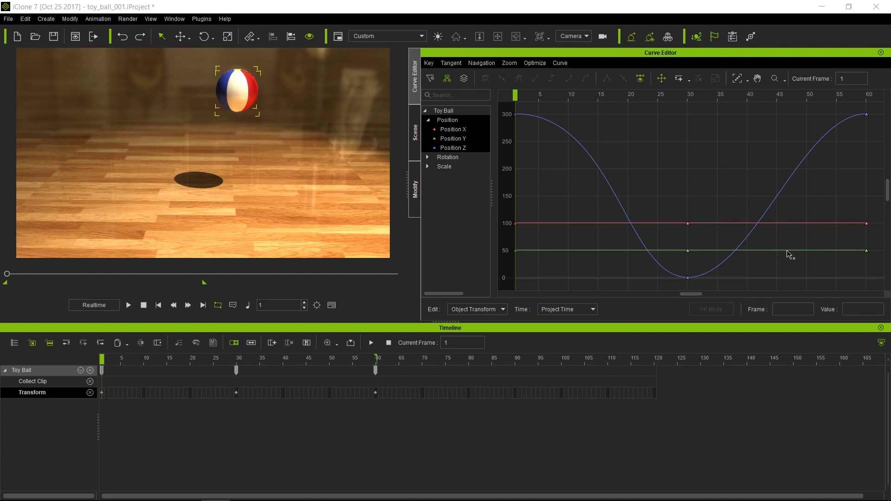
View the Position Z, Position Y and Position X curves one at a time, and display all three together again.
left_click(474, 147)
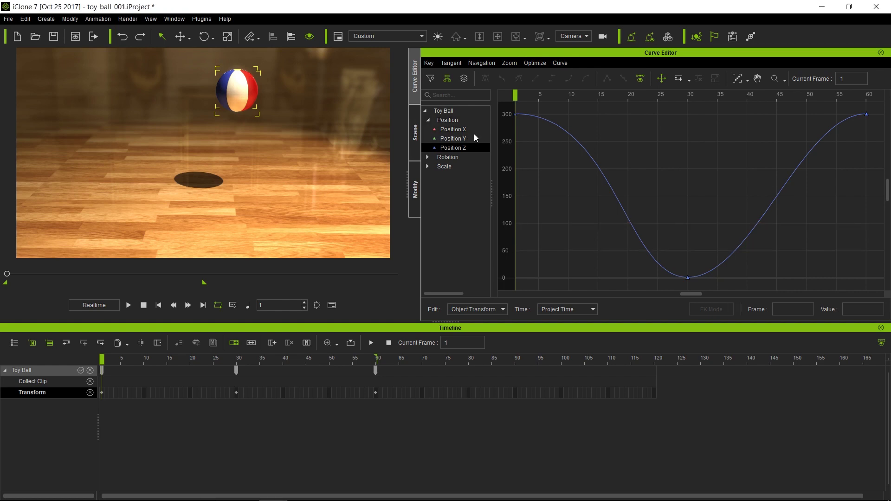
left_click(475, 138)
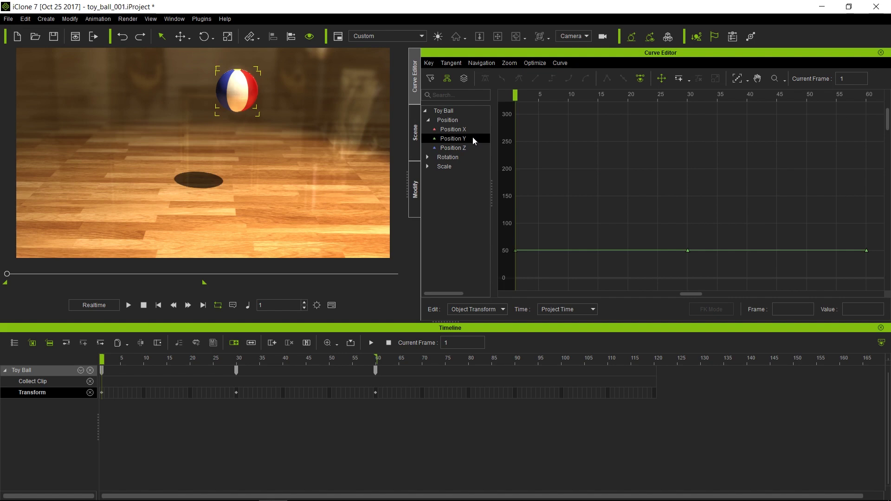
left_click(469, 129)
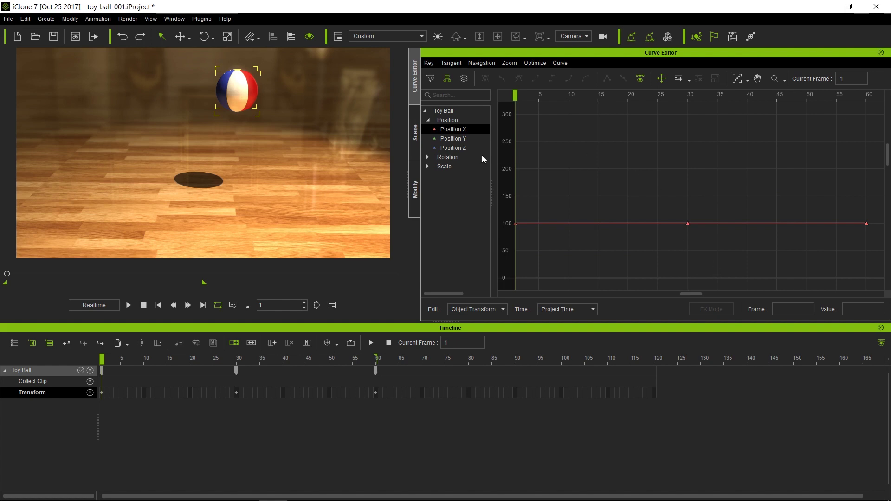
left_click(459, 148, "shift")
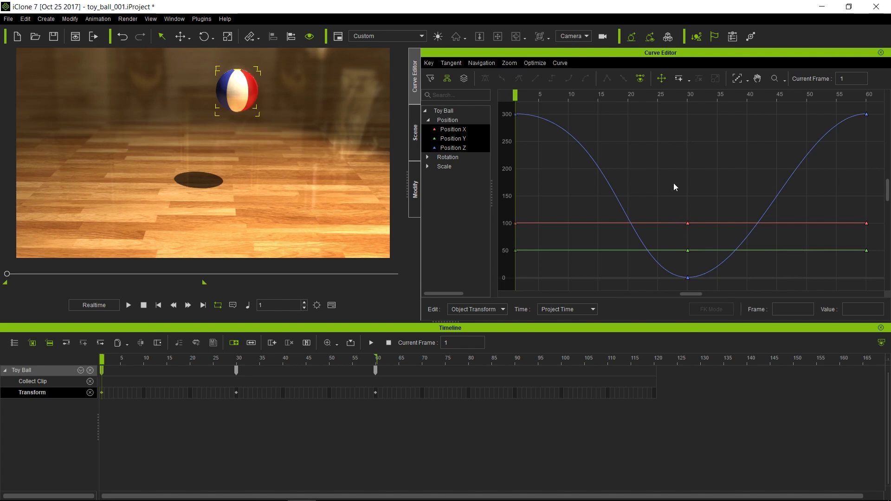
Select the frame 30 keys on all three position curves together, then clear the selection.
left_click_drag(673, 186, 703, 237)
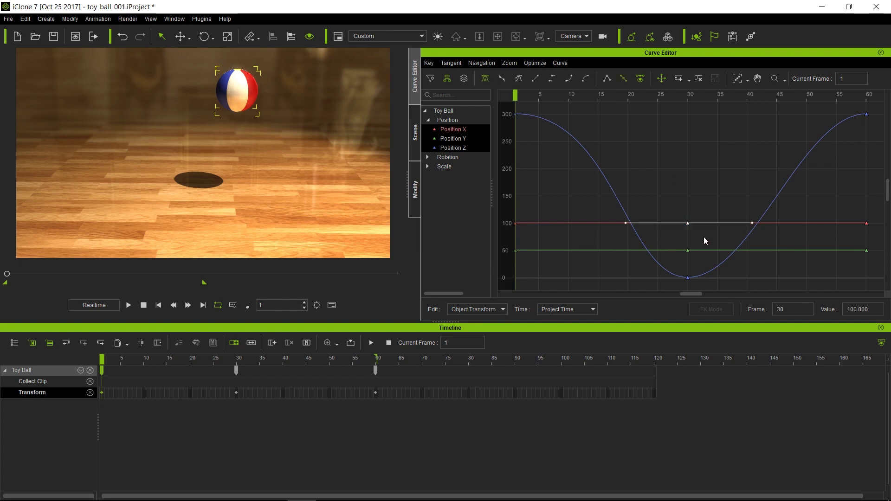
left_click_drag(673, 177, 700, 261)
left_click_drag(667, 174, 713, 283)
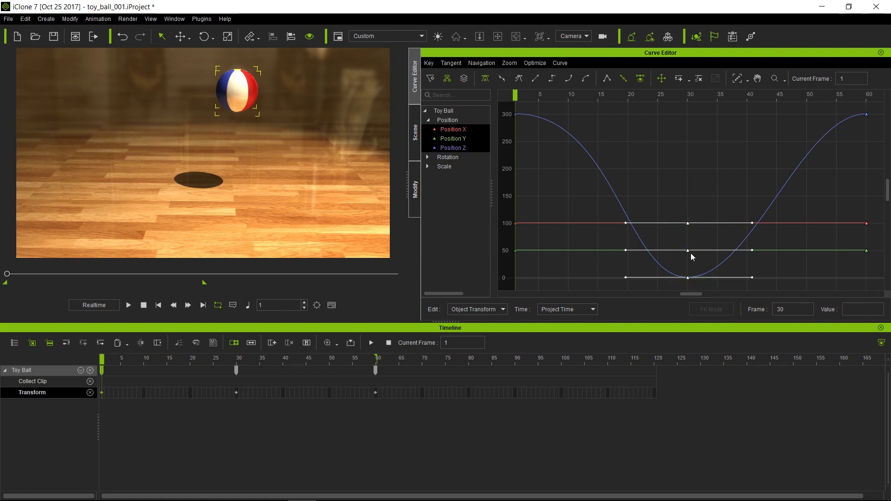
left_click(693, 186)
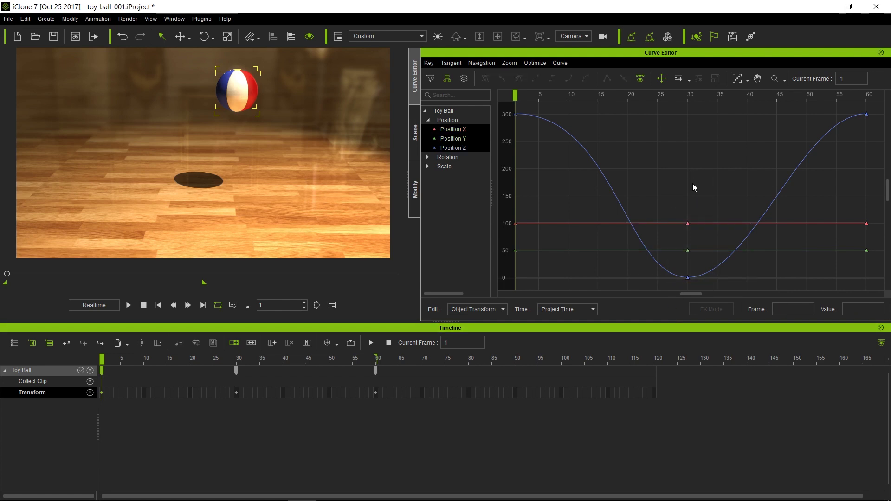
Isolate the Position Z curve to pick out its frame 30 key, and compare the X, Y and Z curves individually, ending on Position Z.
left_click(462, 148)
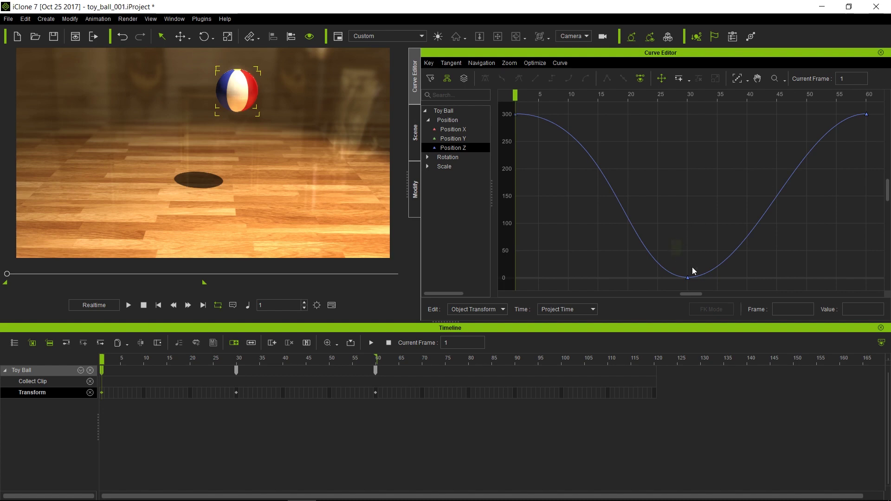
left_click_drag(681, 267, 709, 287)
left_click(702, 200)
left_click(455, 129)
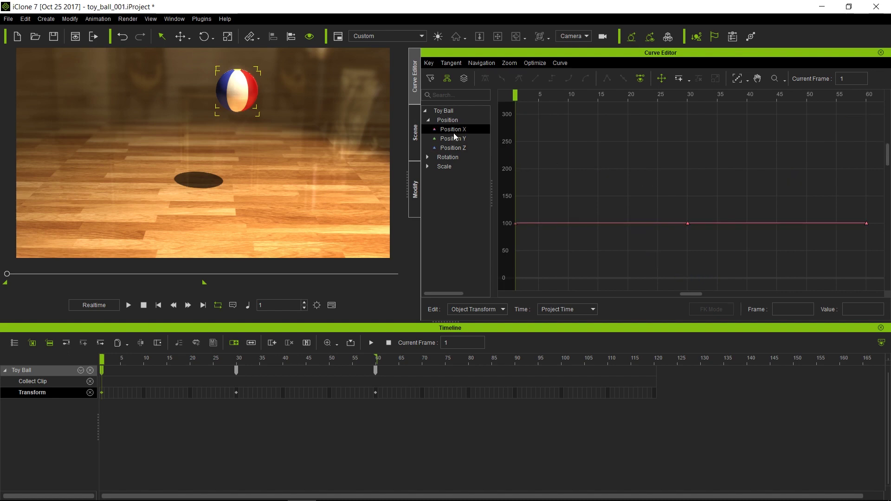
left_click(453, 139)
left_click(453, 151)
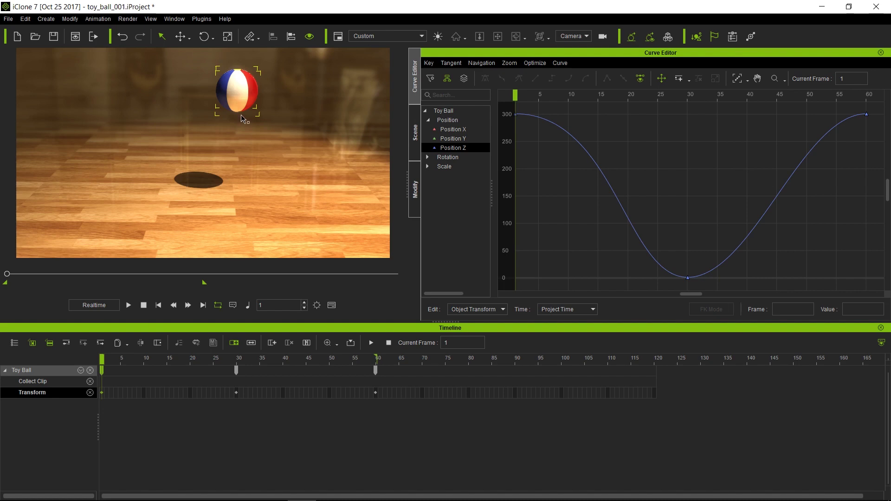
Switch to Photos to study the bounce diagram for acceleration and deceleration, and return to iClone.
mouse_move(314, 499)
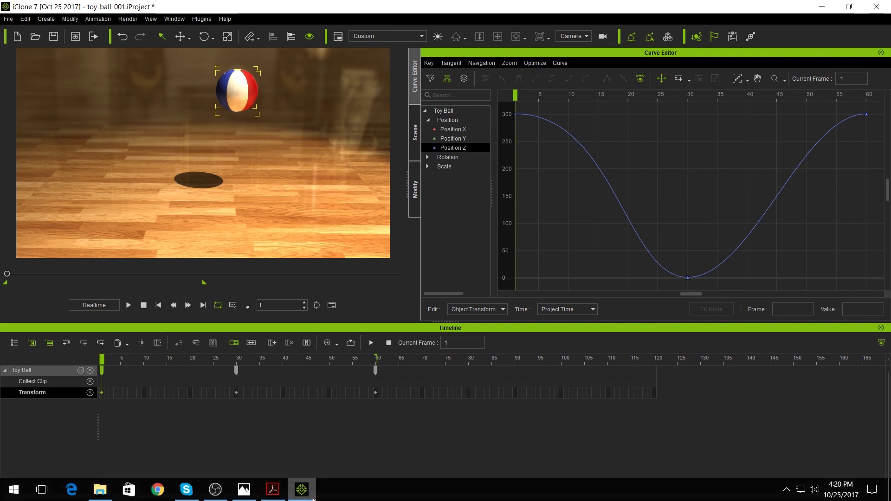
left_click(244, 495)
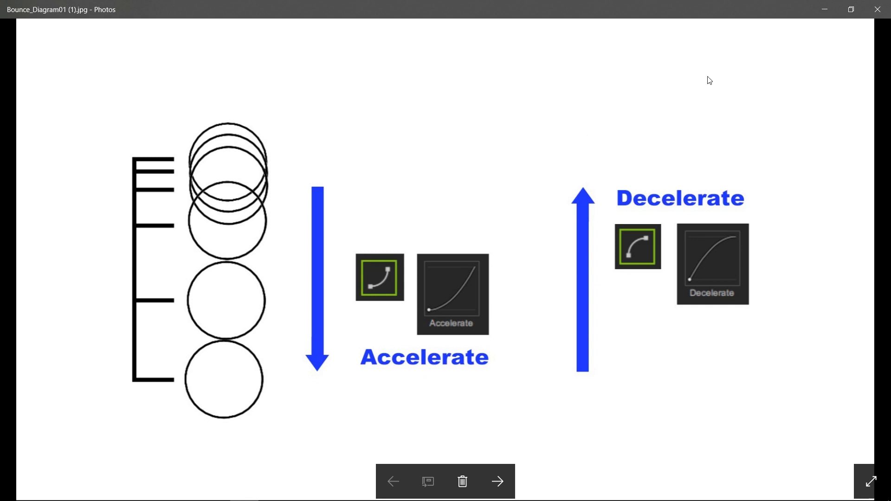
left_click(826, 9)
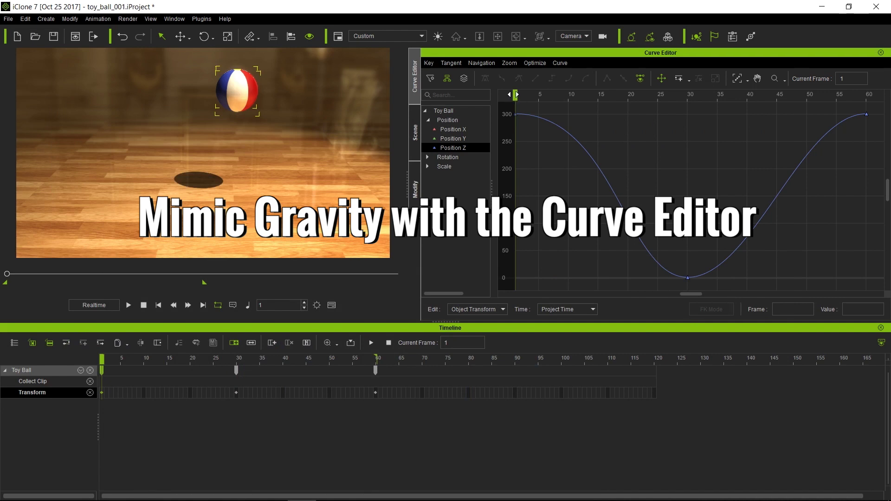
Apply the Acceleration tangent to the Position Z key at frame 30, where the ball meets the floor, and play back the bounce.
left_click_drag(516, 96, 685, 111)
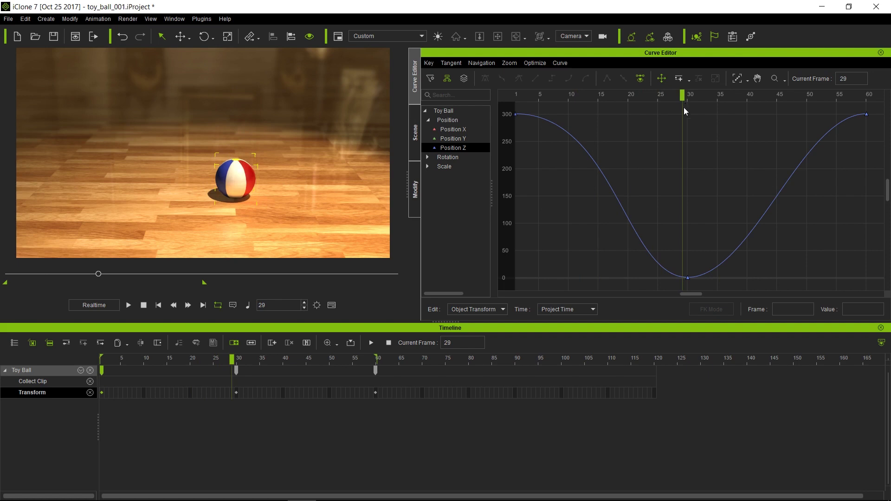
left_click_drag(674, 248, 700, 282)
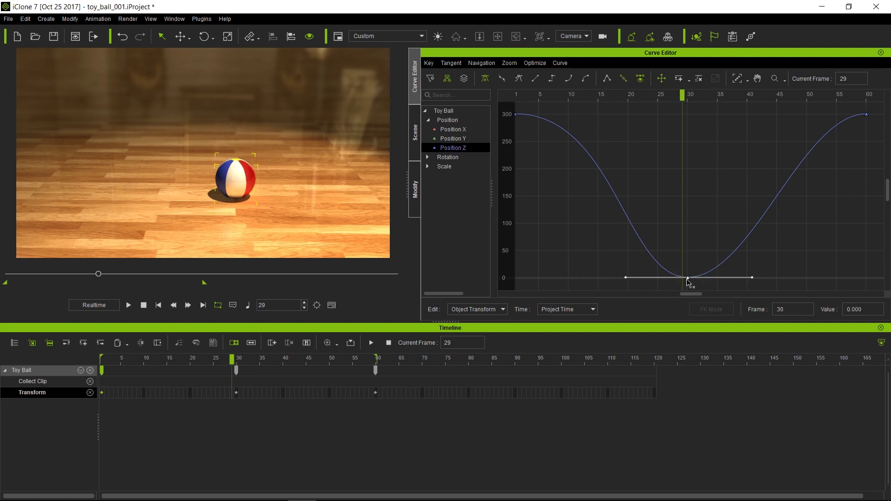
left_click(569, 78)
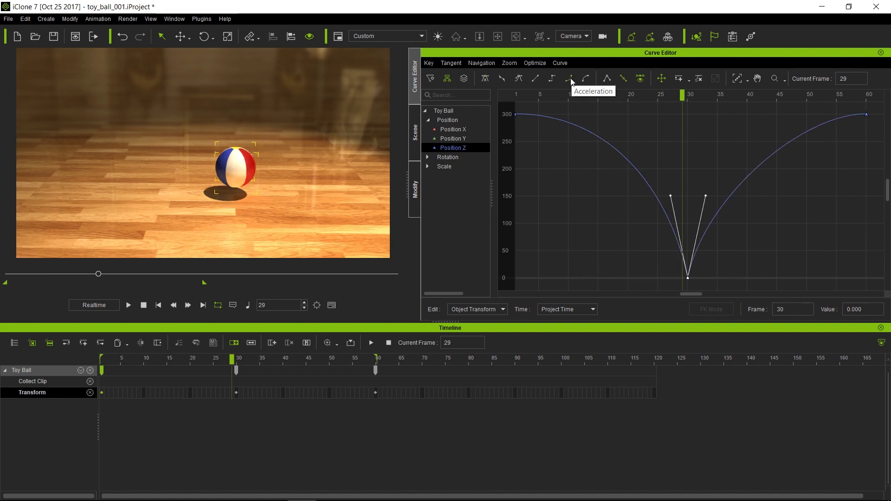
key("space")
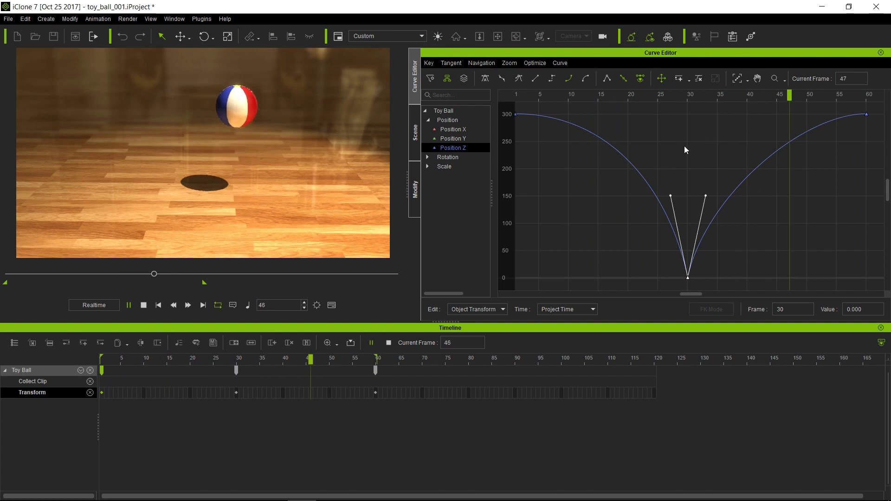
key("space")
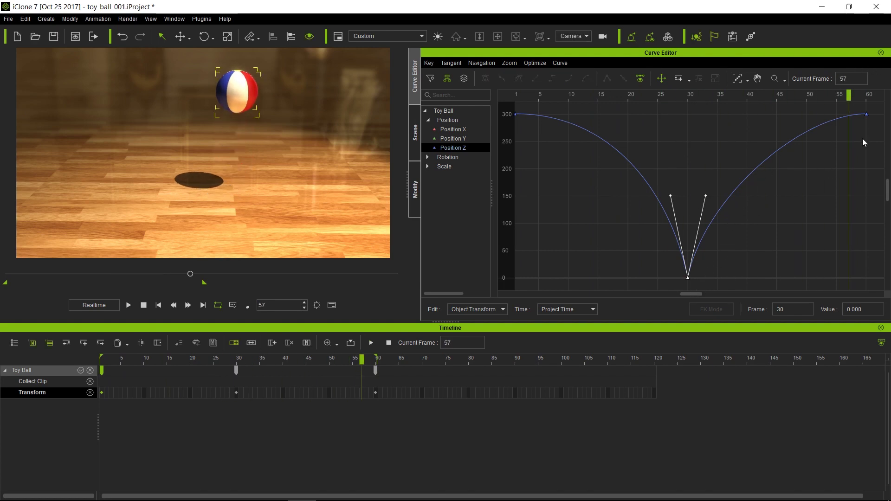
Apply the Deceleration tangent to the first and last Position Z keys, at frames 1 and 60, and play back the bounce.
left_click_drag(877, 107, 840, 136)
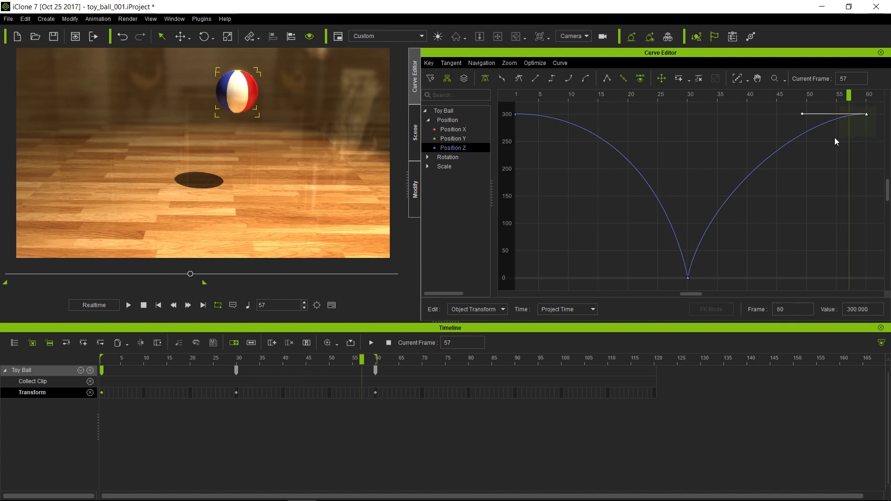
left_click_drag(776, 138, 513, 129)
left_click(586, 79)
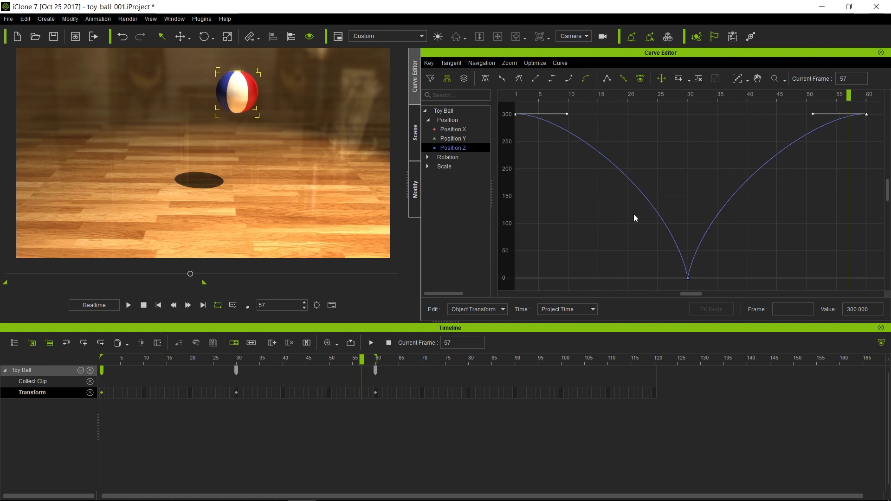
key("space")
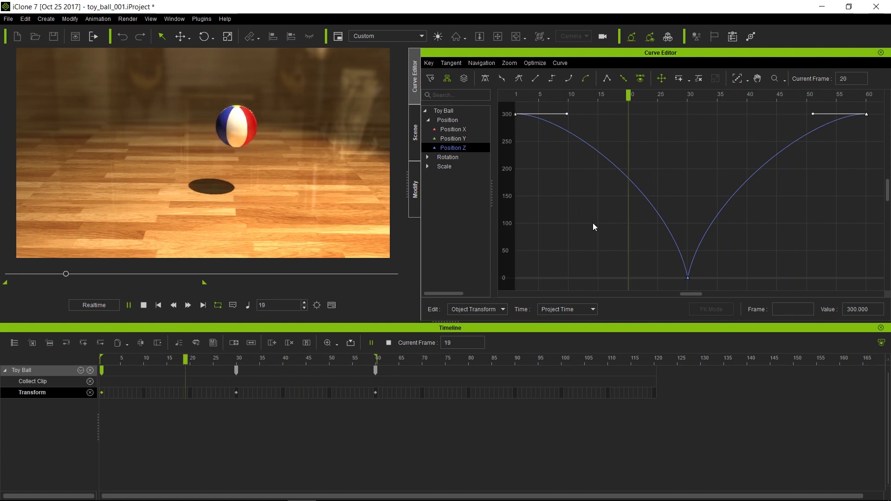
key("space")
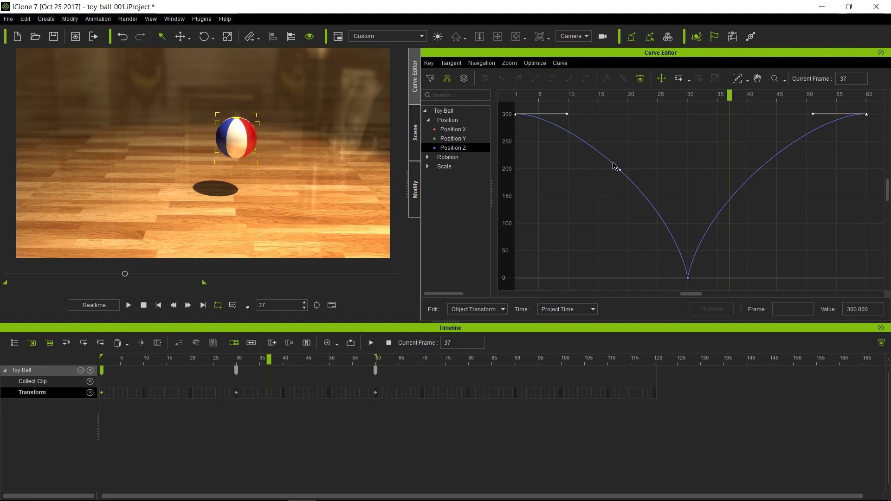
key("space")
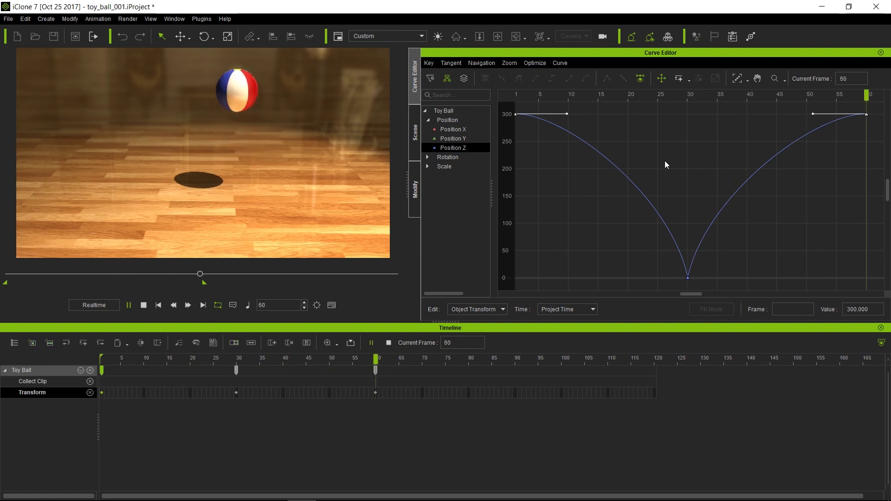
key("space")
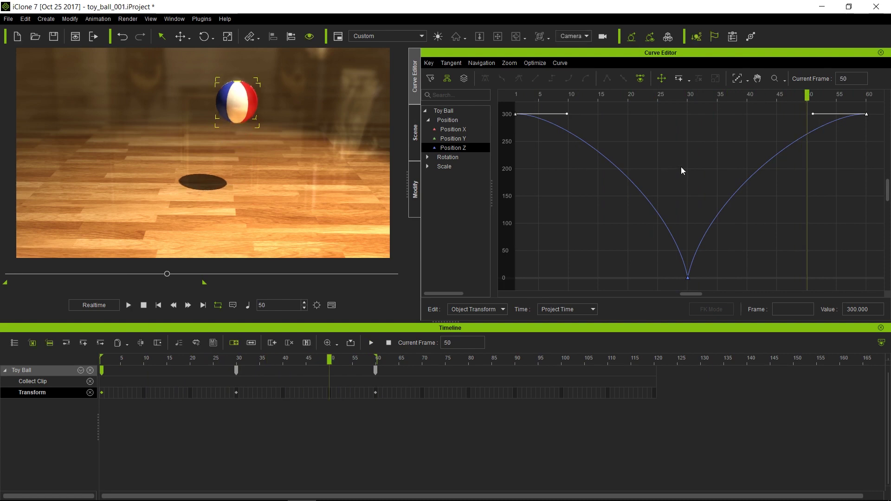
Apply the Accelerate transition curve preset to the Position Z key at frame 30.
left_click(635, 261)
left_click(689, 278)
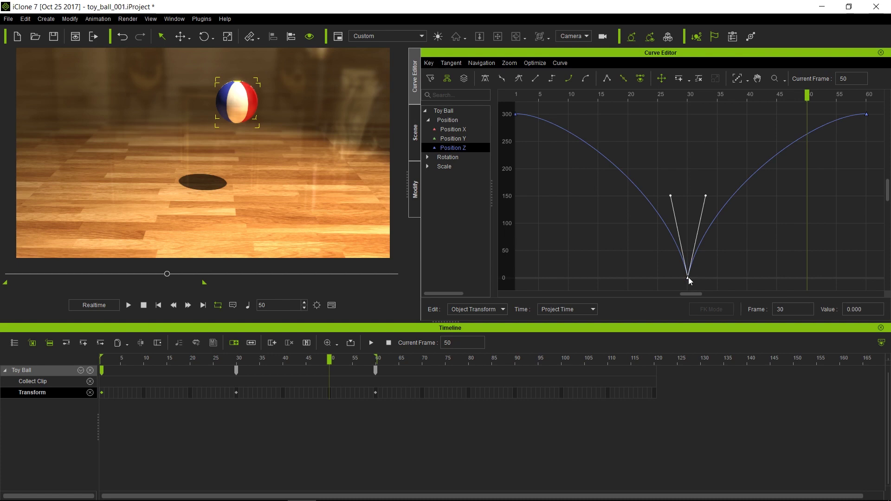
right_click(689, 277)
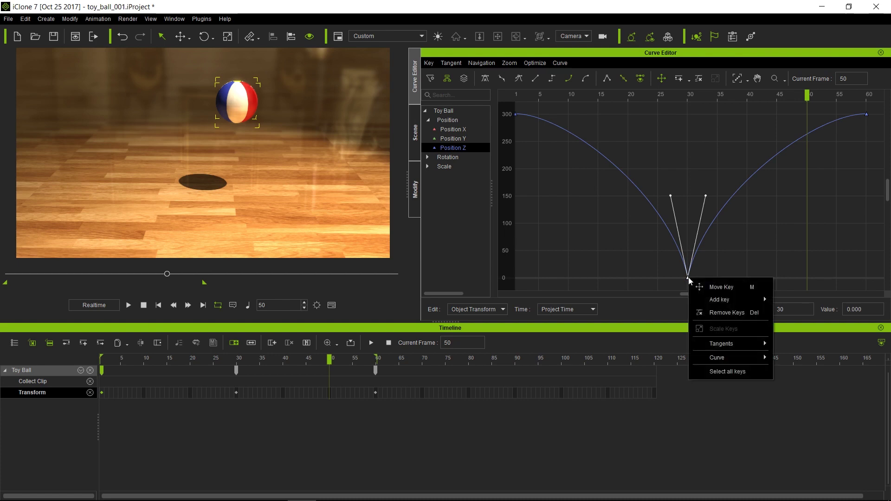
mouse_move(742, 358)
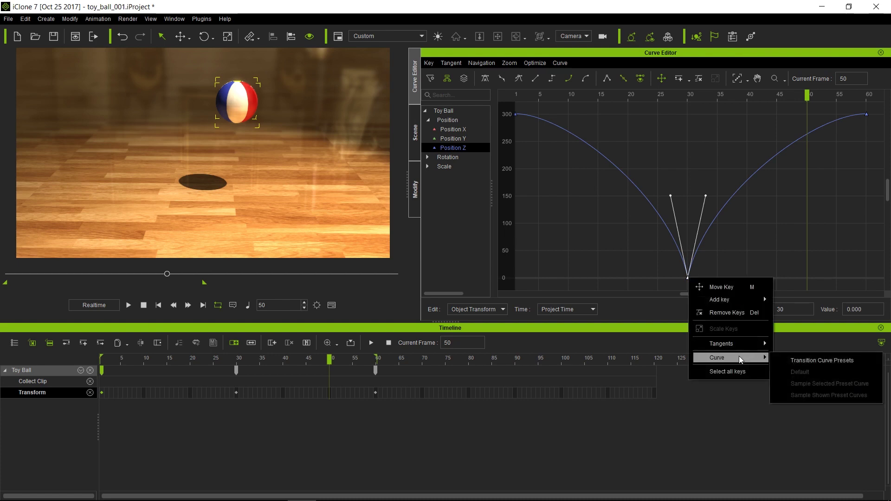
left_click(829, 359)
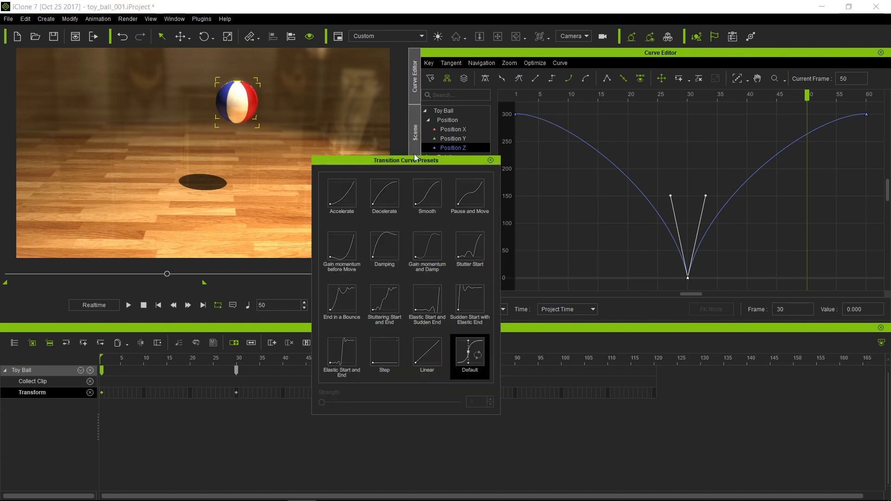
left_click_drag(415, 160, 497, 190)
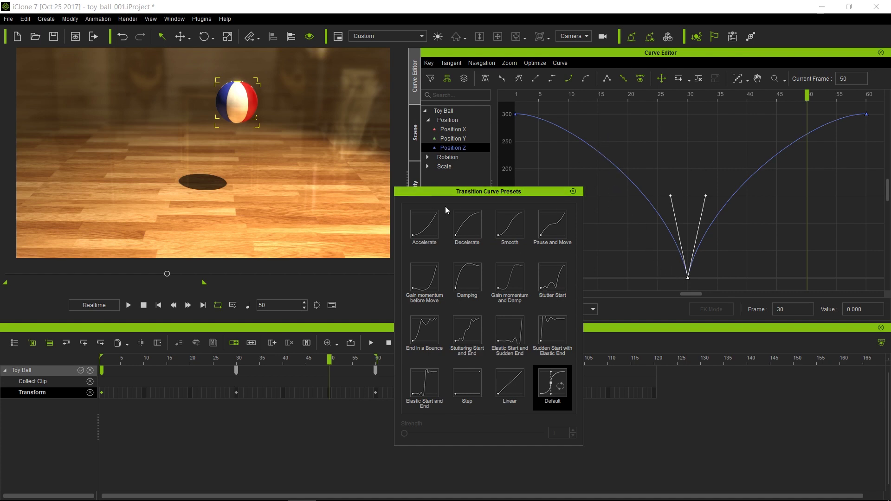
left_click_drag(553, 226, 688, 278)
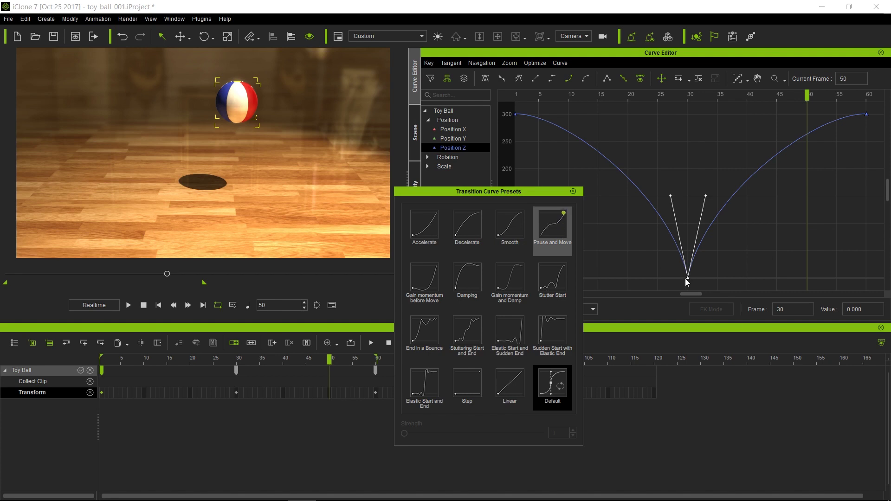
left_click(424, 234)
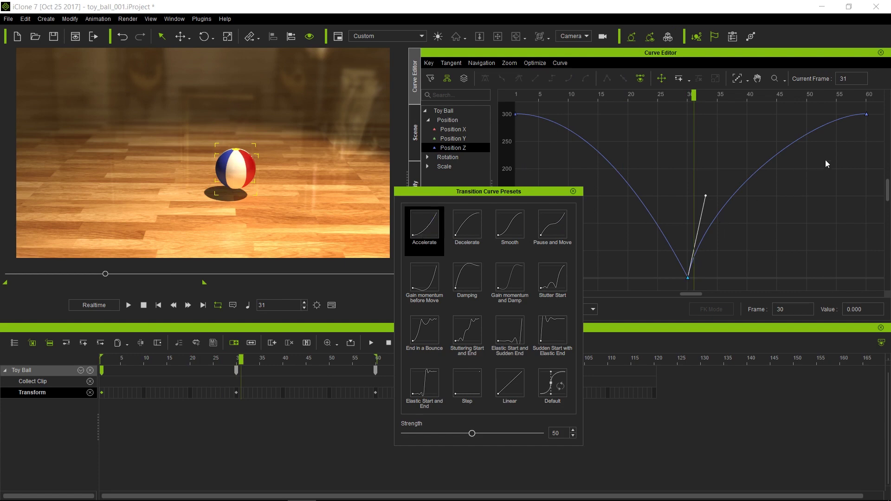
Apply the Decelerate transition curve preset to the Position Z key at frame 60 and preview the bounce.
left_click_drag(849, 147, 879, 112)
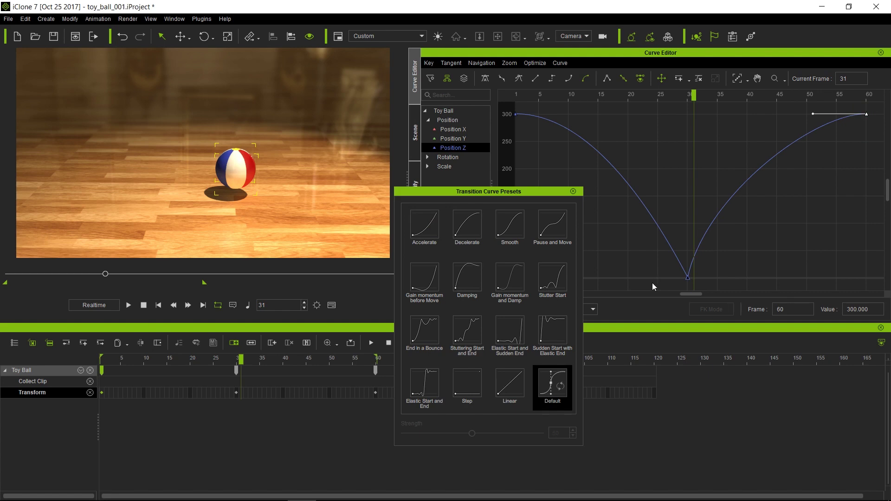
left_click_drag(698, 98, 795, 95)
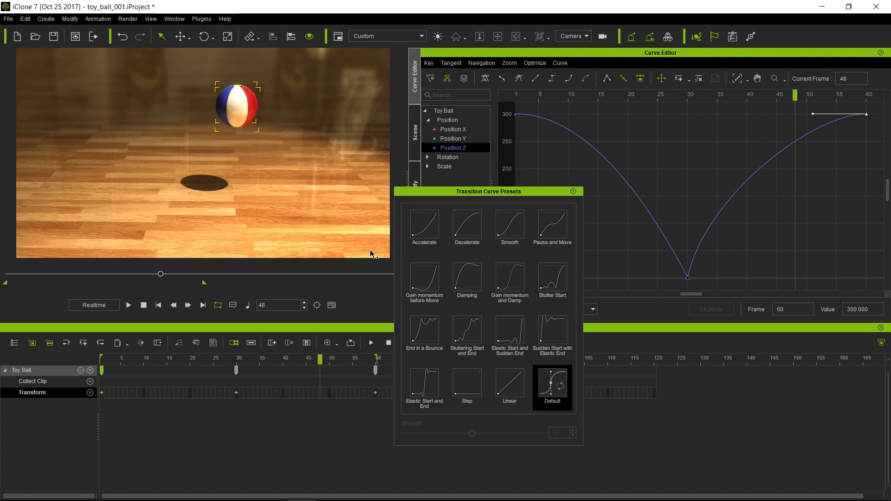
left_click(475, 224)
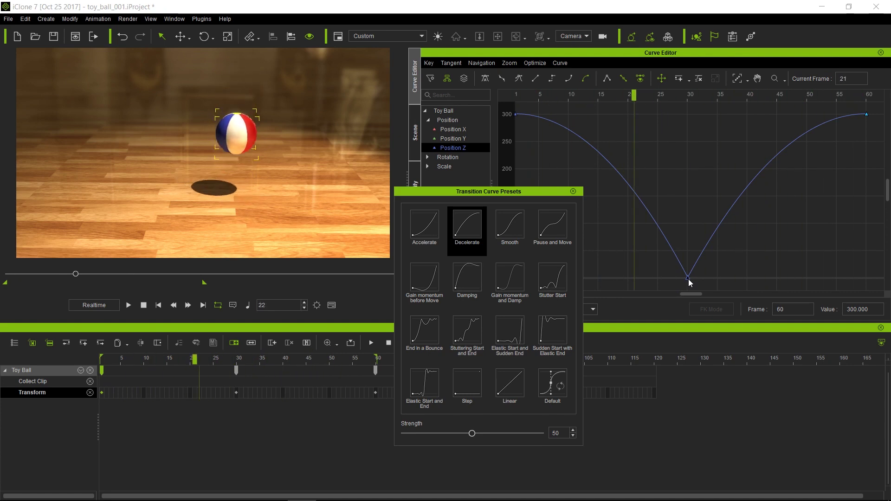
key("space")
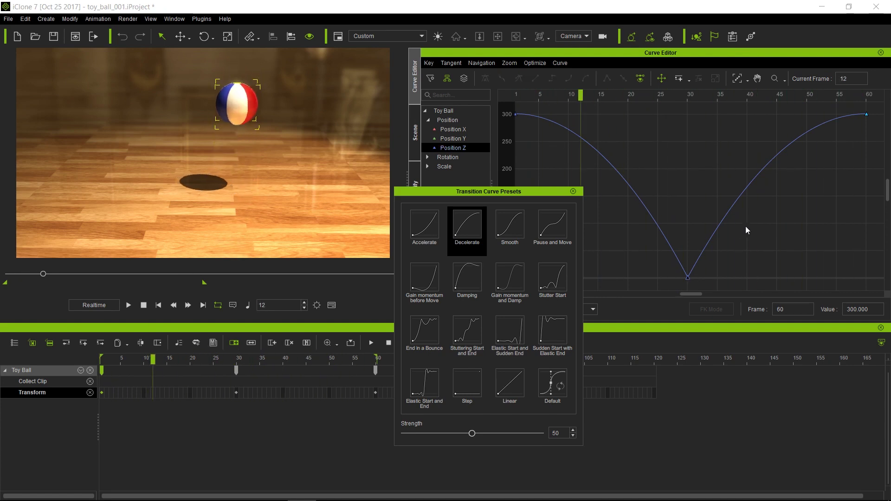
Preview the bounce while testing Accelerate strengths of 84 and 1 on the Position Z key at frame 30, settling on 51.
left_click(764, 220)
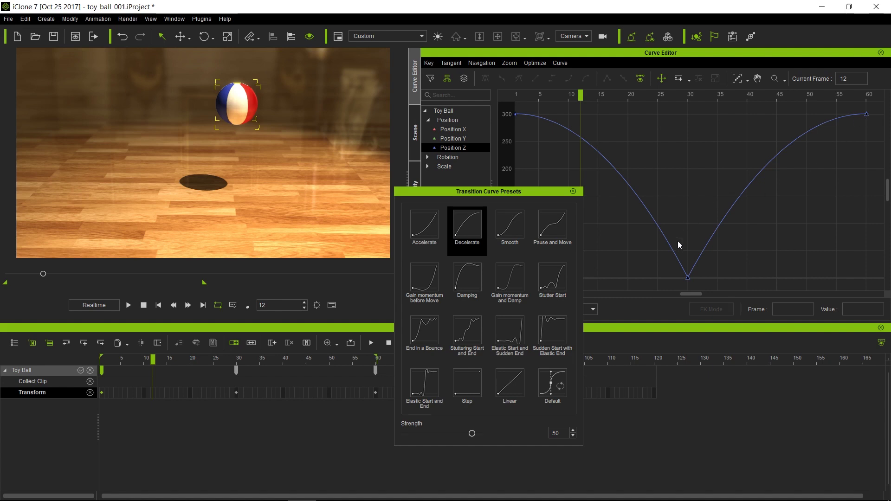
left_click(688, 277)
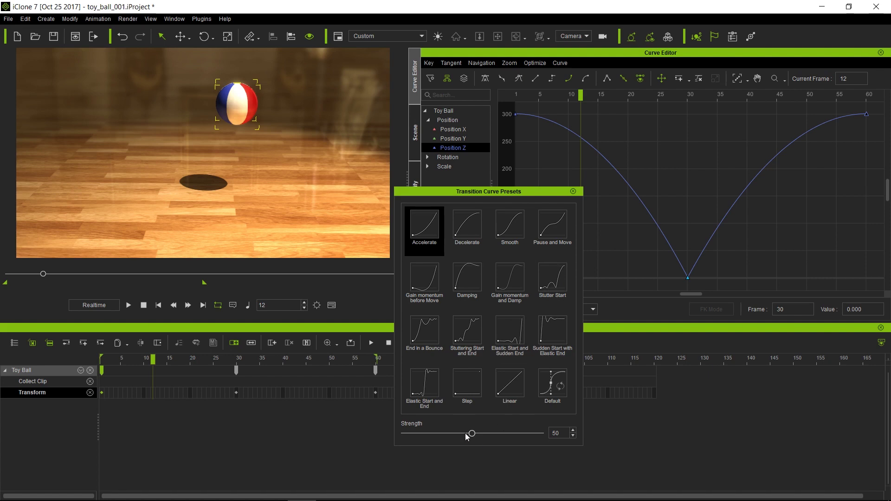
key("space")
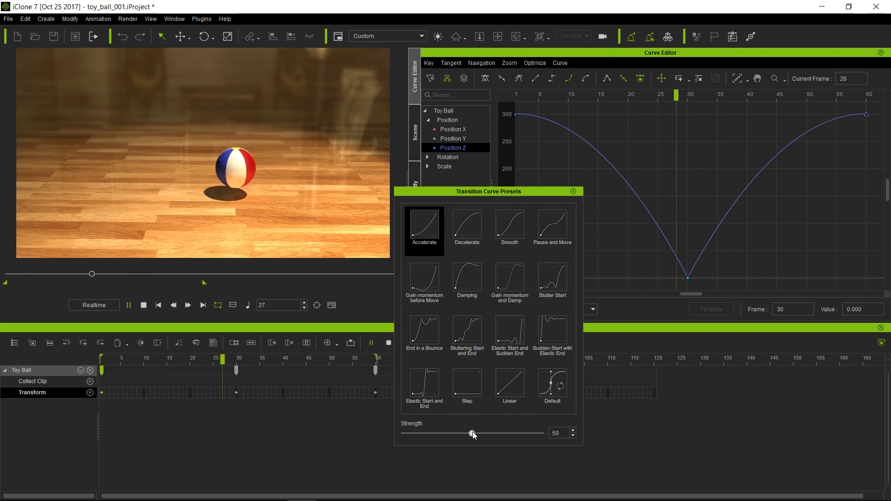
left_click_drag(473, 433, 520, 437)
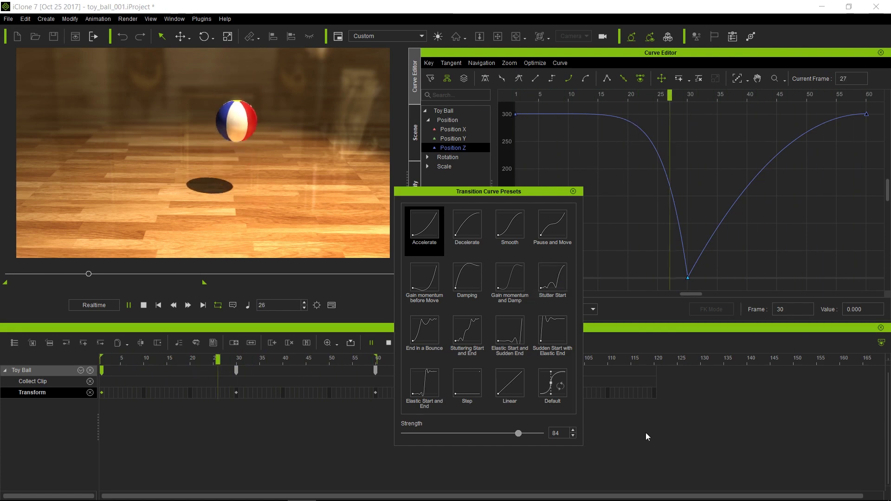
left_click_drag(519, 433, 391, 423)
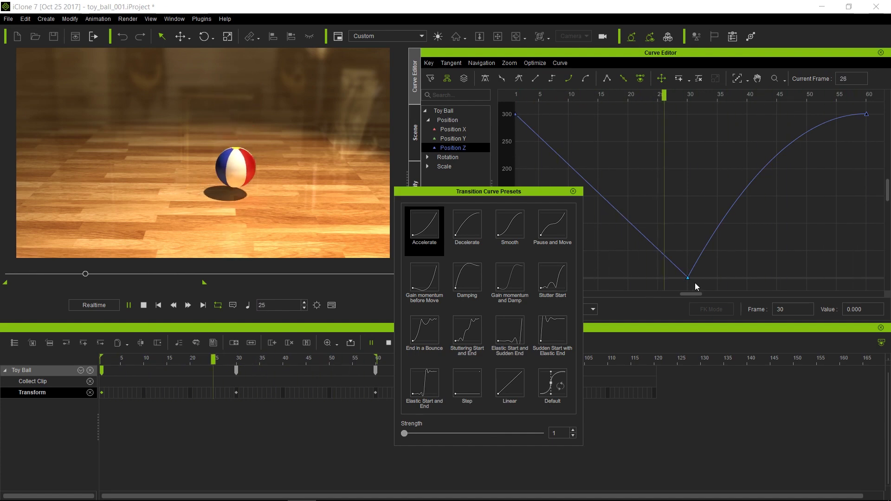
left_click_drag(407, 432, 475, 434)
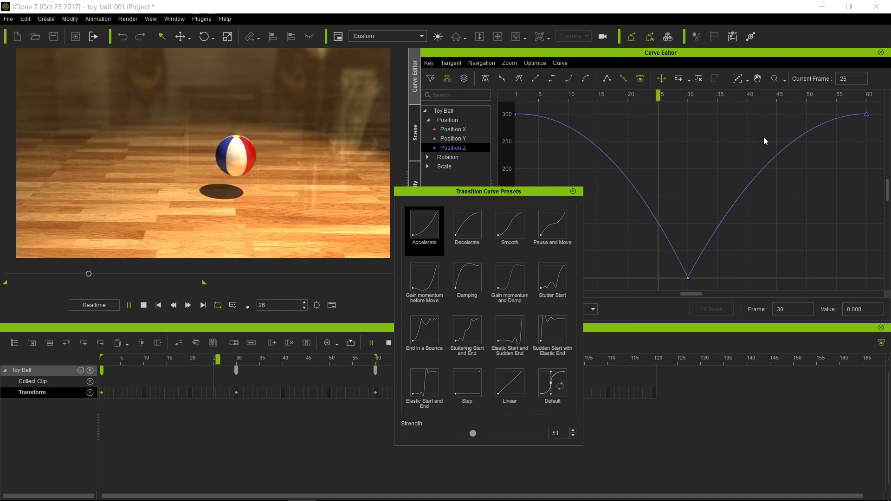
Set the value of the Position Z key at frame 60 to 300.
left_click(867, 113)
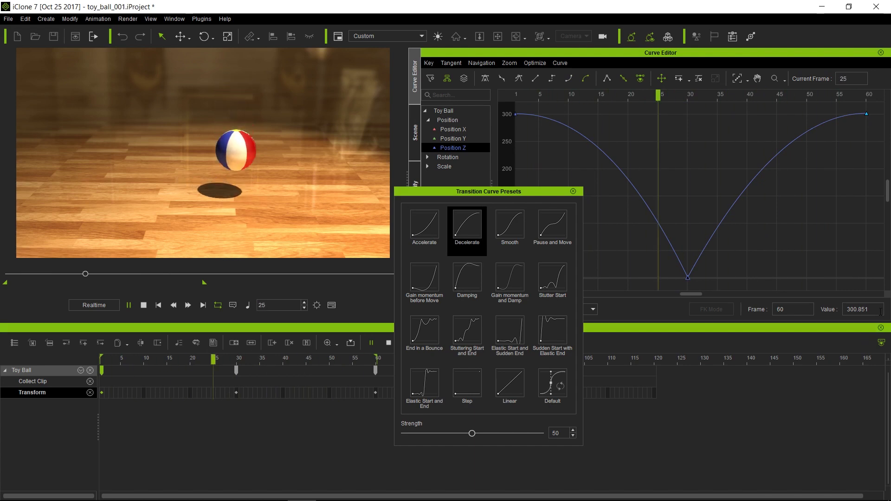
double_click(850, 310)
type("300")
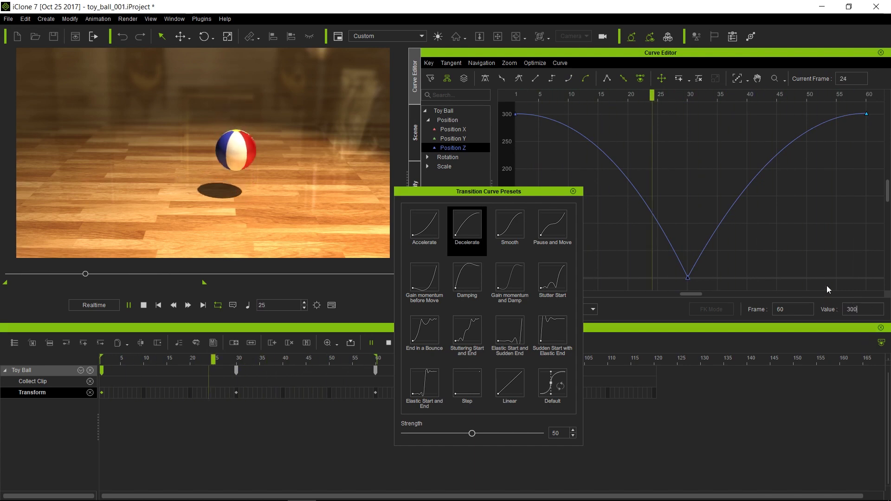
key("Return")
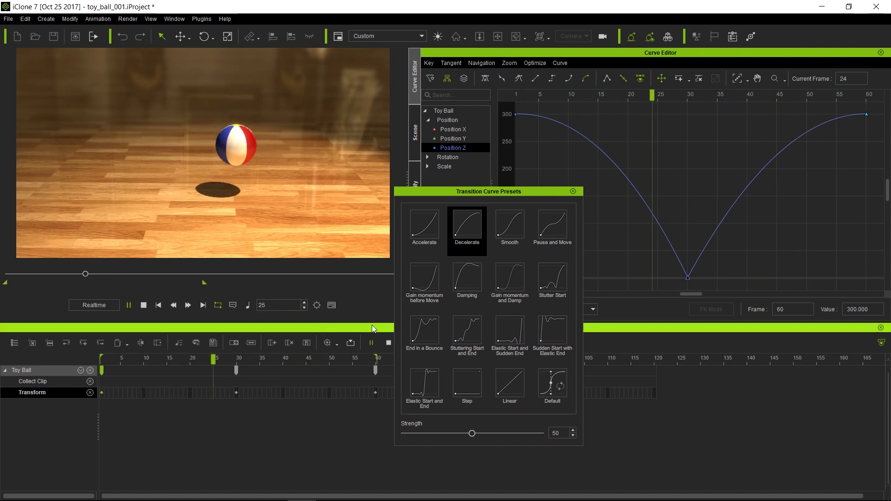
Test Decelerate strengths of 66 and 83 on the frame 60 key, settle on 51, and close the transition presets.
left_click(494, 433)
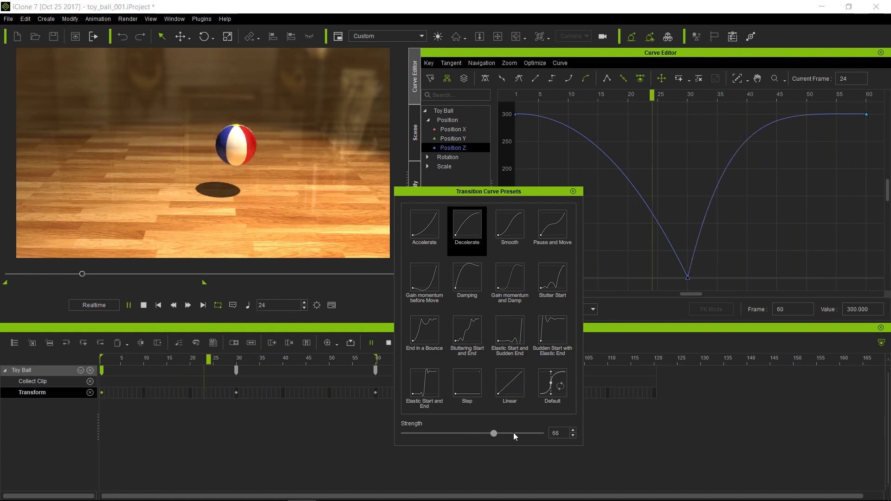
left_click(518, 433)
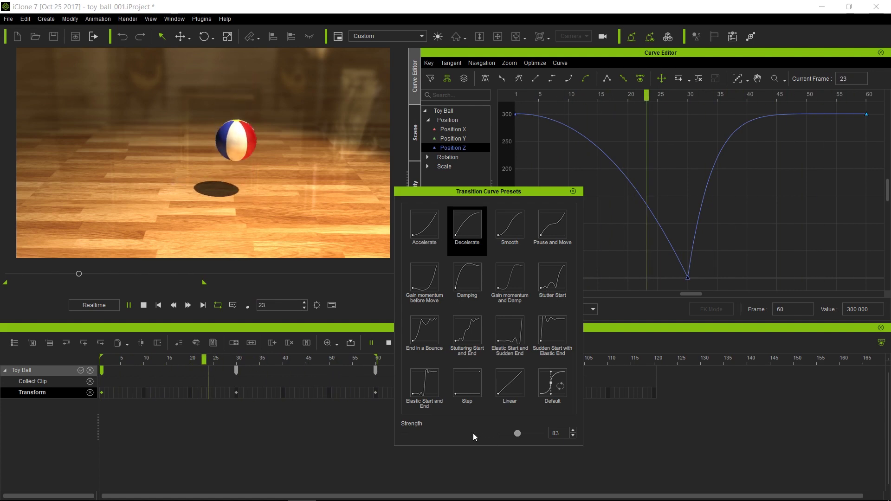
left_click(473, 433)
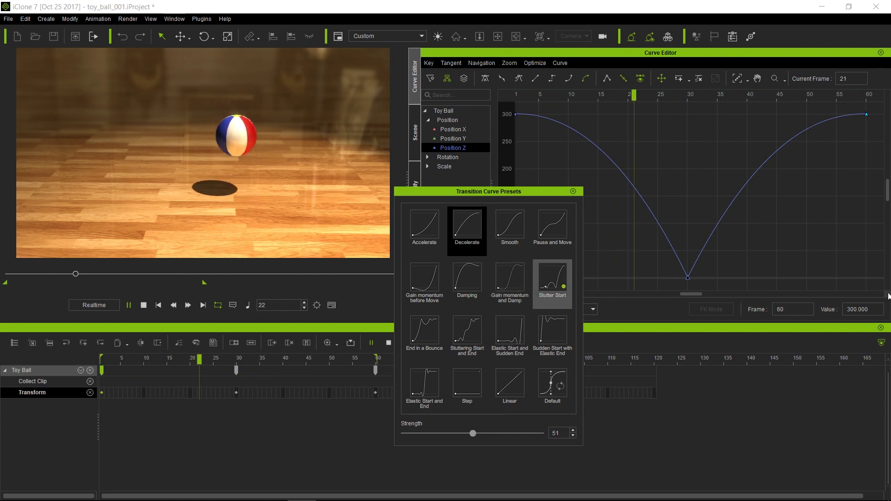
key("space")
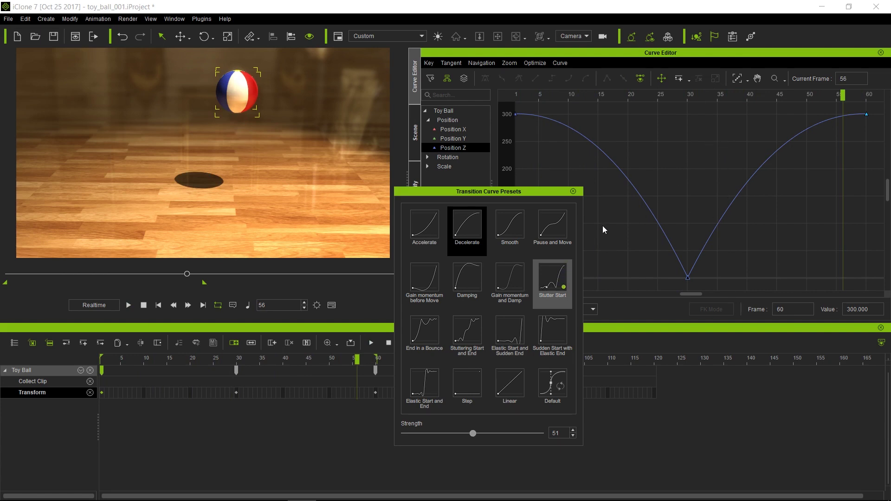
left_click(573, 192)
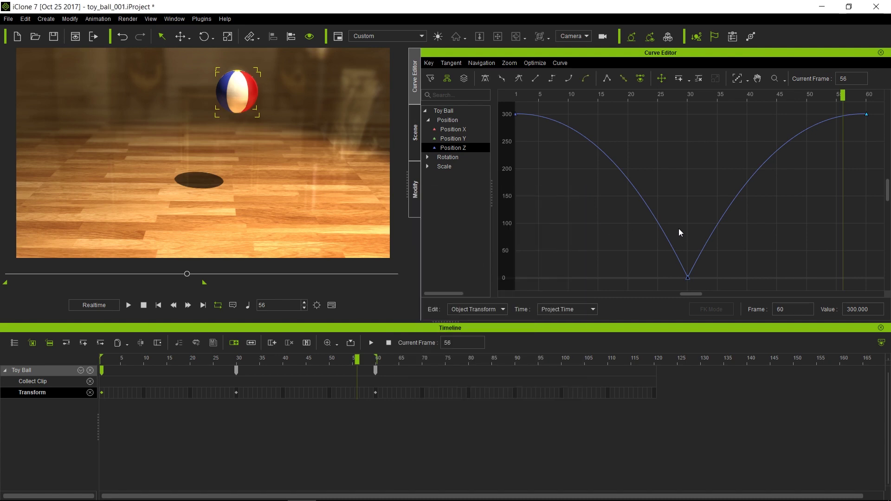
Select all Position Z keys and convert their transition curves to tangents with editable handles.
left_click(784, 213)
right_click(784, 217)
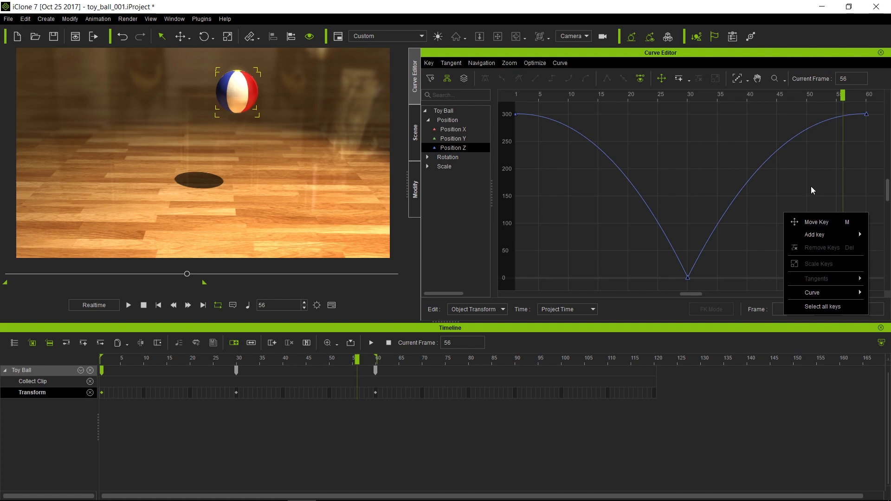
left_click(814, 306)
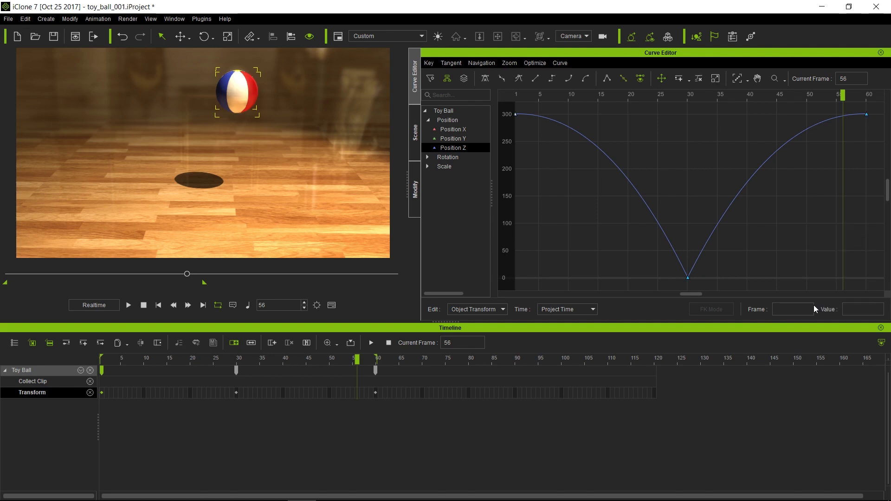
right_click(764, 241)
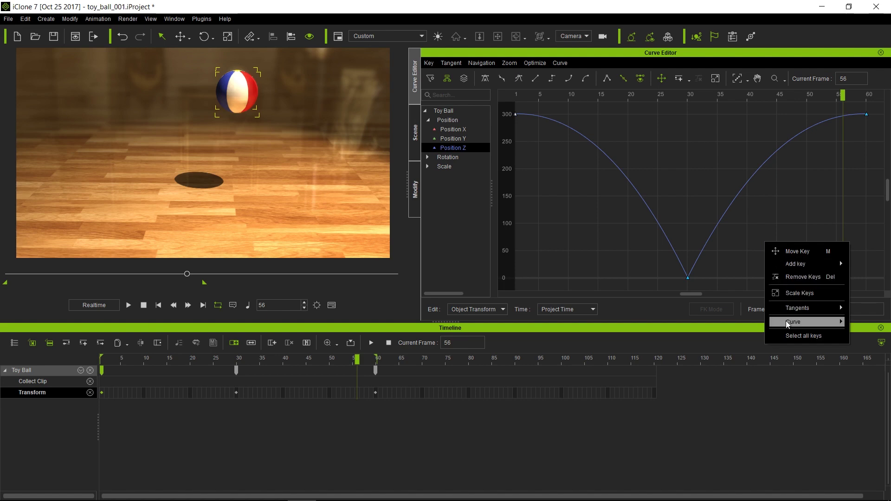
mouse_move(786, 321)
left_click(700, 331)
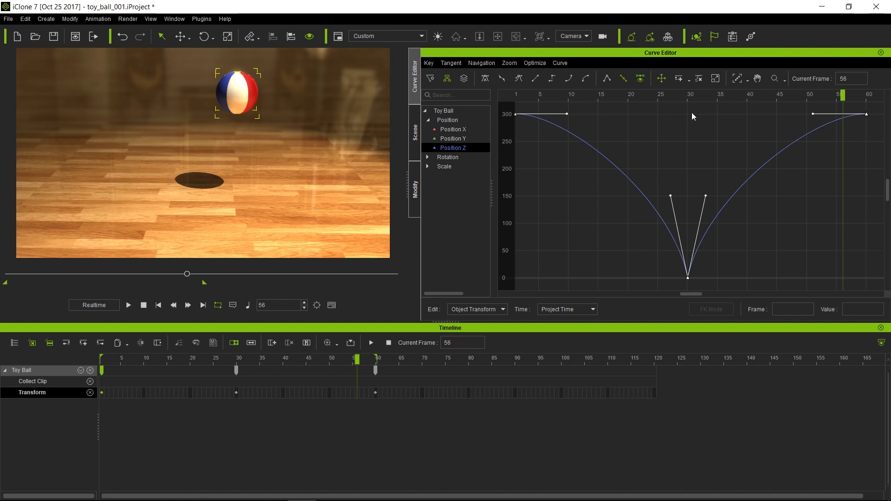
Switch the tangent handle display off and on, and try lengthening the frame 1 key's handle with all keys selected.
left_click(642, 79)
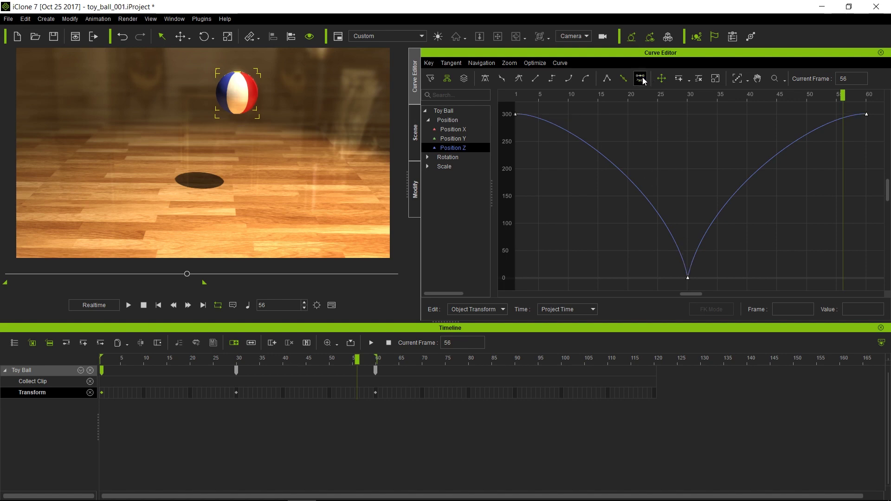
left_click(642, 80)
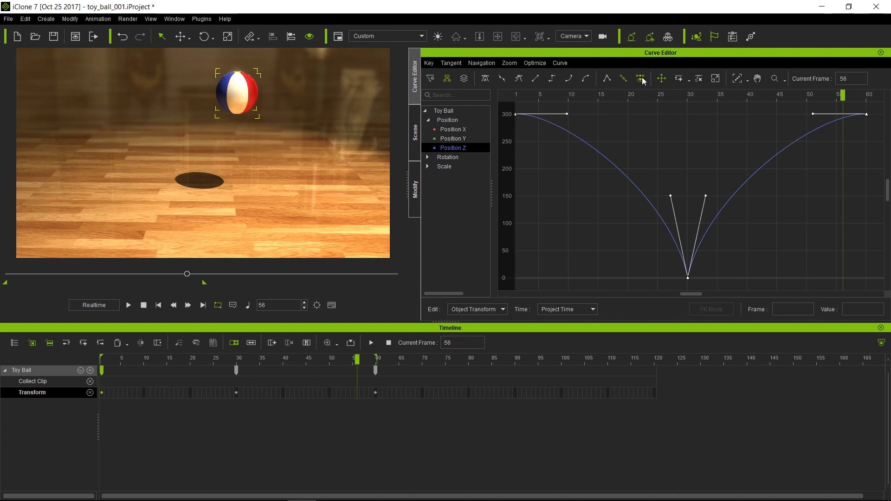
left_click(643, 80)
left_click(642, 80)
left_click_drag(567, 114, 612, 119, "shift")
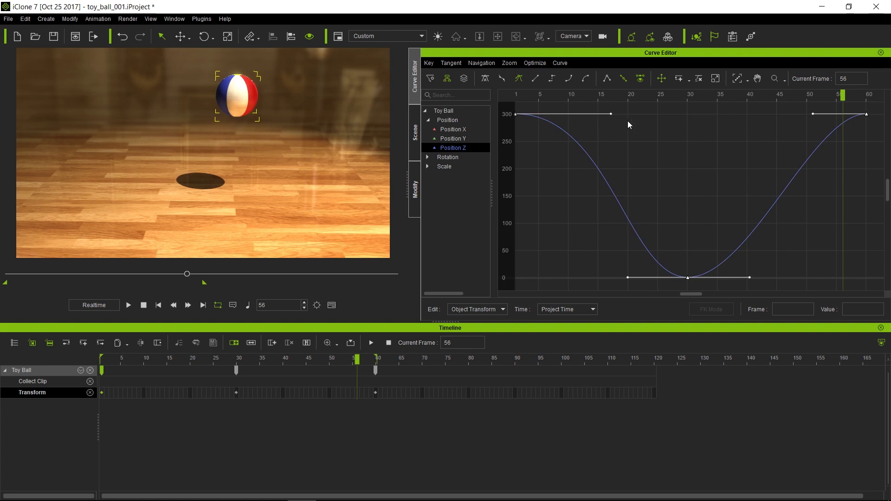
key("ctrl+z")
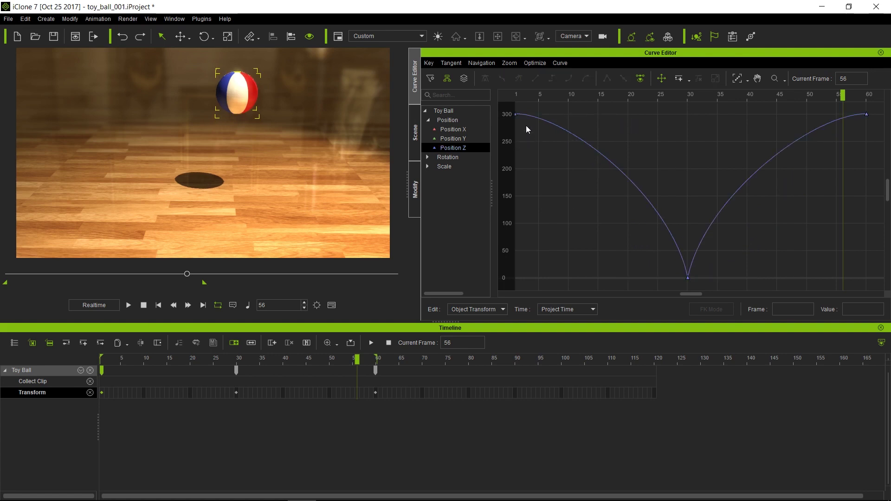
Test different horizontal handle lengths on the frame 1 Position Z key during playback, leaving the handle end at about frame 18.
left_click(516, 114)
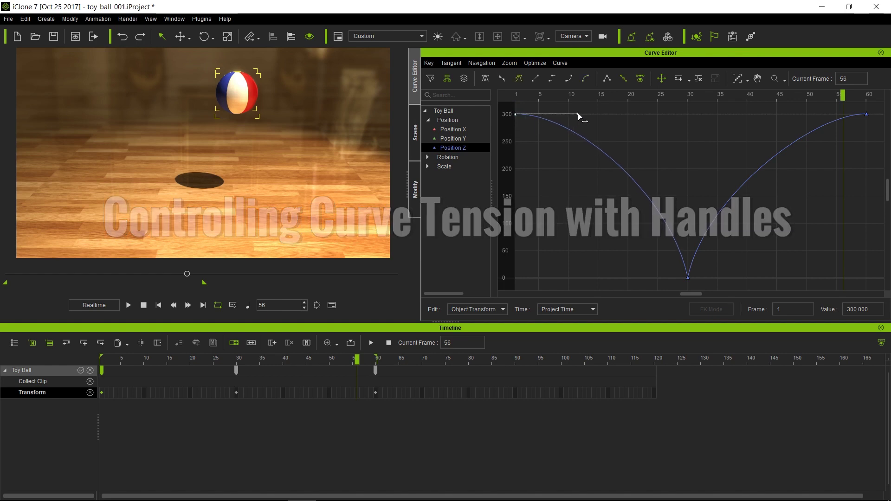
left_click_drag(569, 113, 645, 119, "shift")
key("space")
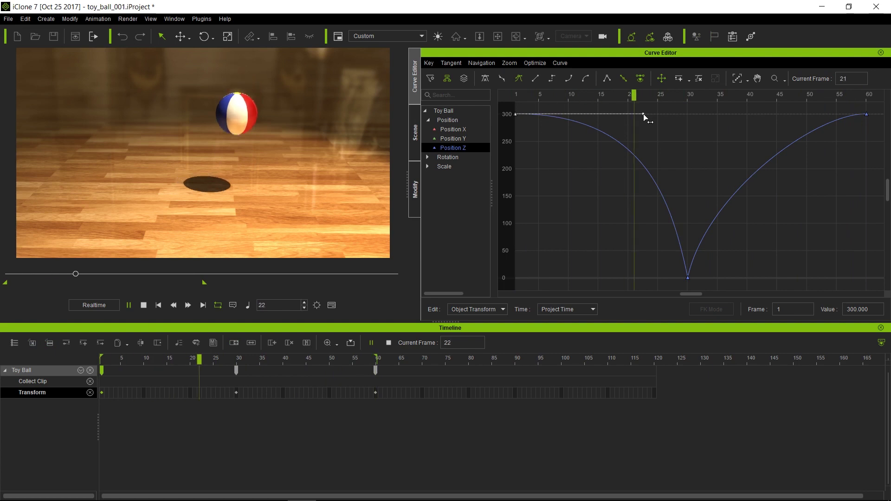
left_click_drag(644, 116, 590, 118, "shift")
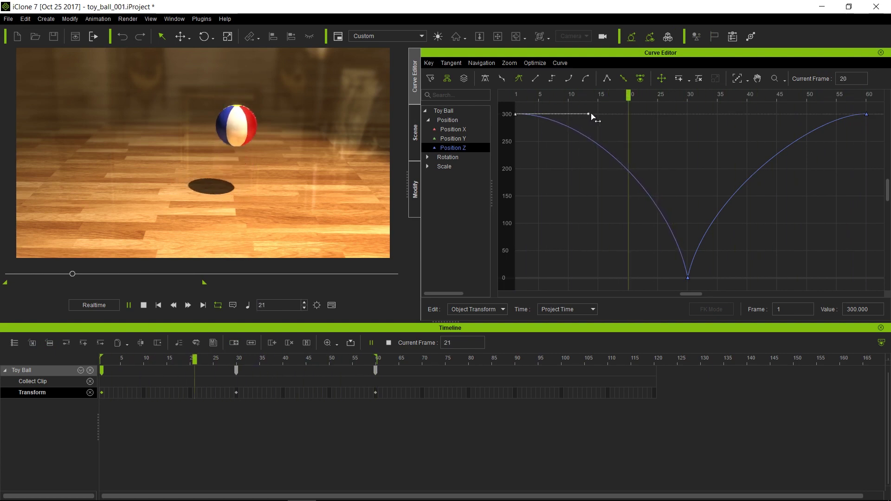
left_click_drag(590, 118, 690, 123, "shift")
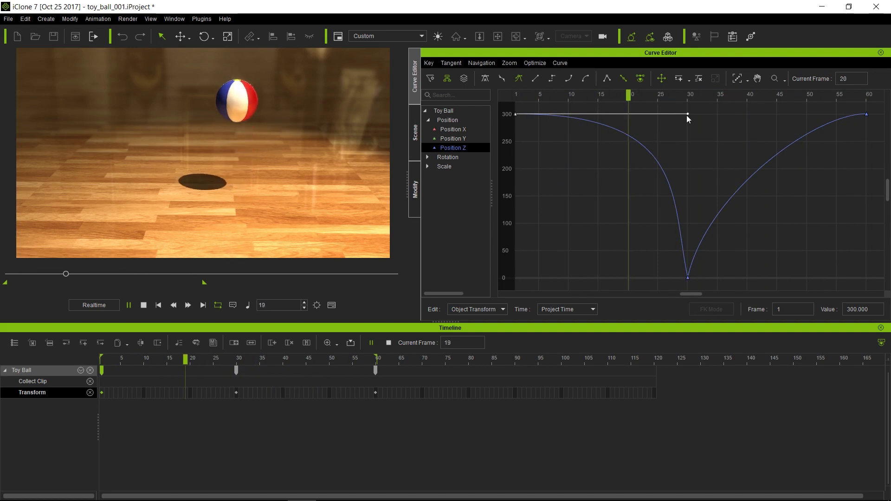
left_click_drag(689, 117, 617, 120)
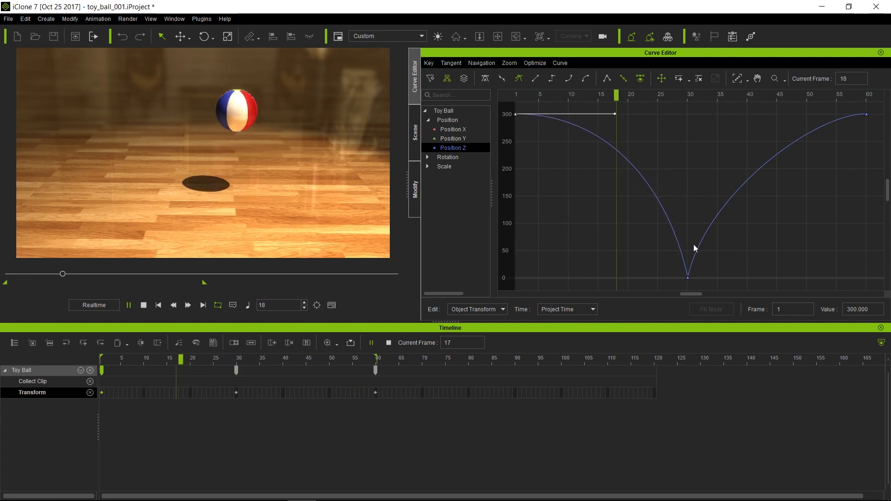
key("space")
Try to flatten the frame 30 key's linked tangent handles by lowering the incoming handle to about value 0.
left_click(689, 278)
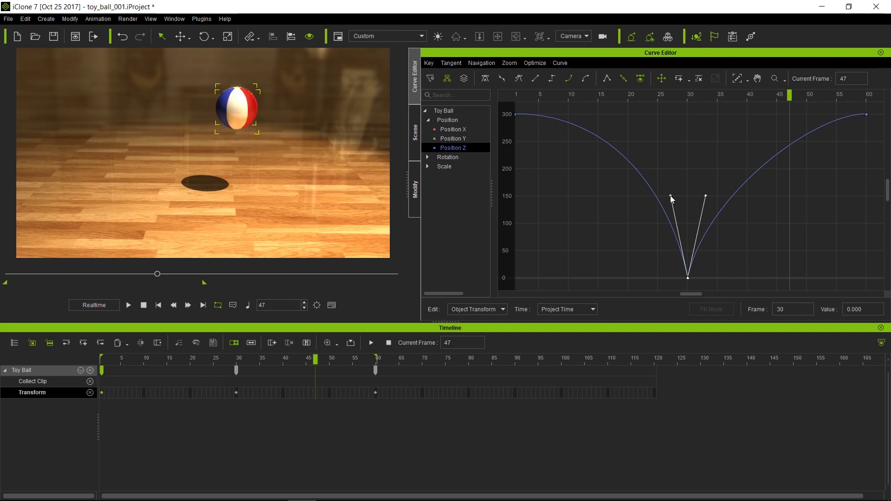
left_click_drag(672, 198, 663, 279)
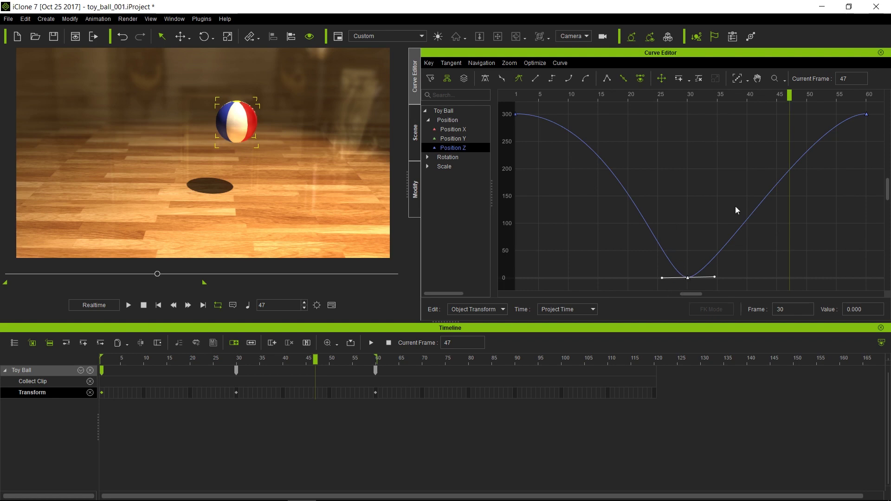
key("ctrl+z")
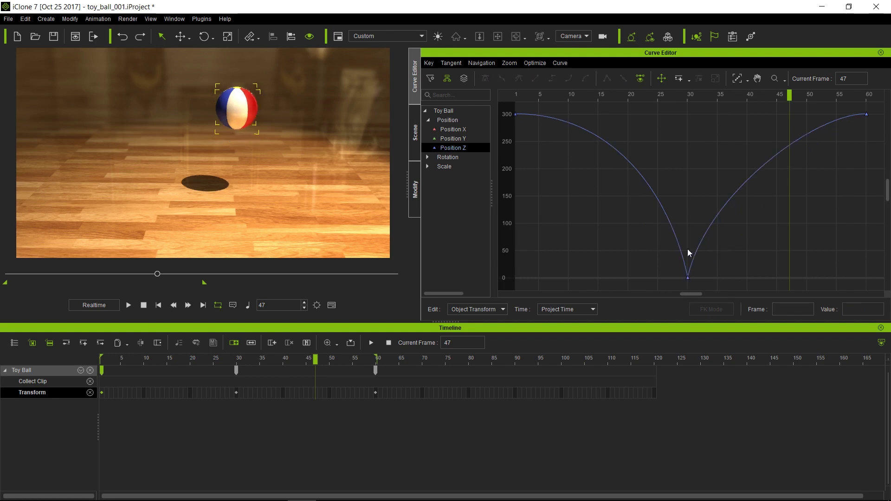
Break the frame 30 key's tangent handles, moving the incoming one to about frame 26, value 170, and the outgoing one to about frame 41, value 180.
left_click_drag(661, 256, 698, 285)
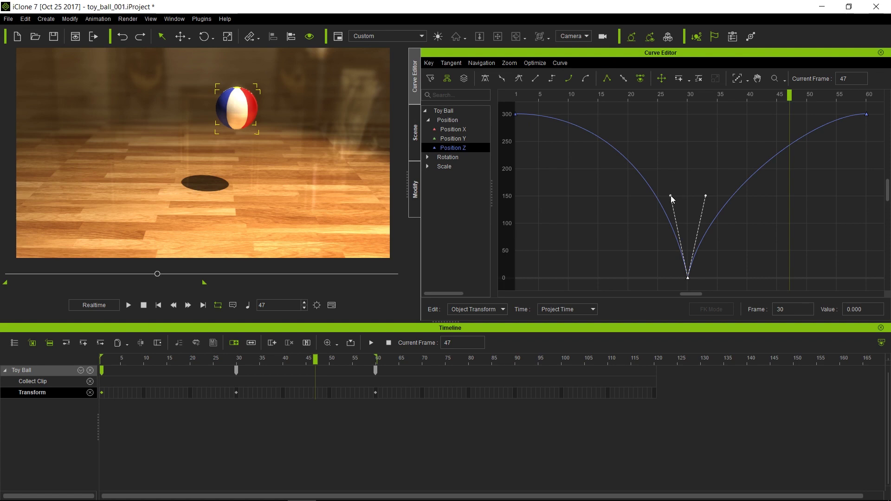
left_click_drag(670, 196, 657, 127)
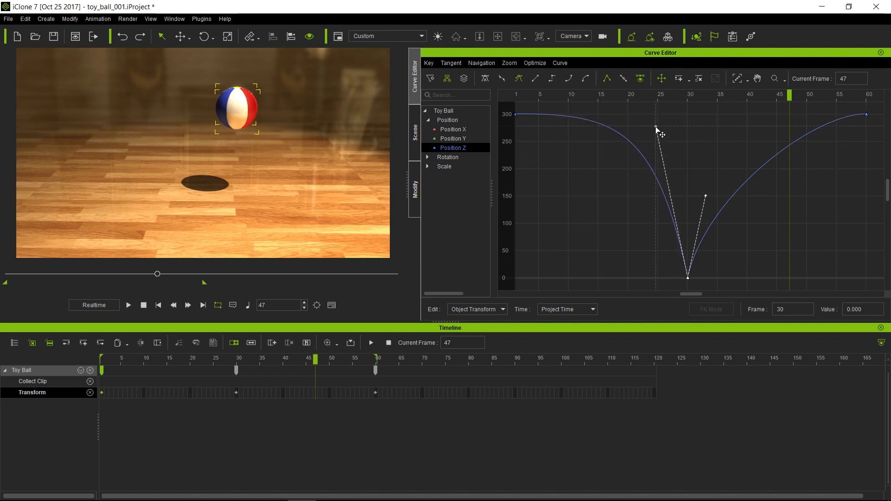
key("space")
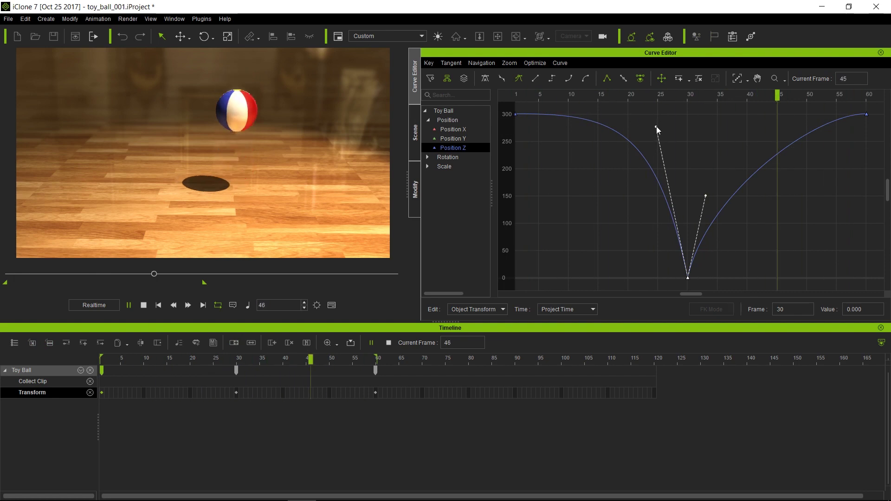
left_click_drag(657, 127, 665, 185)
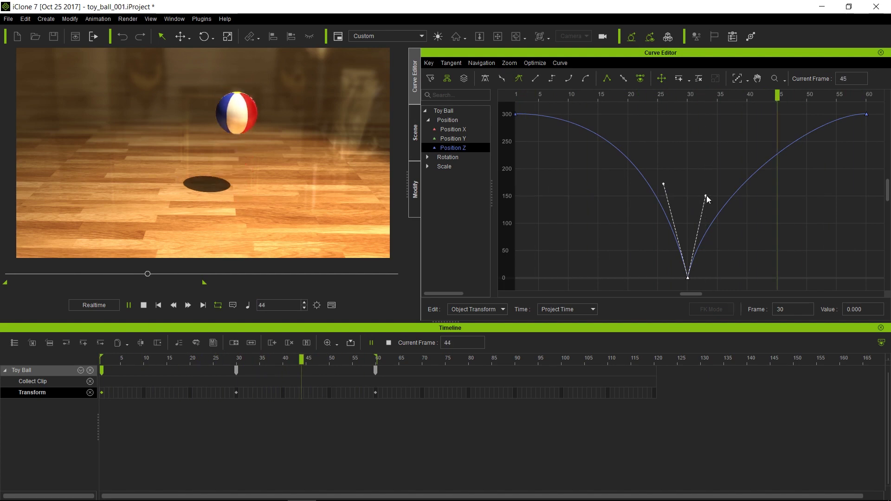
left_click_drag(706, 196, 752, 180)
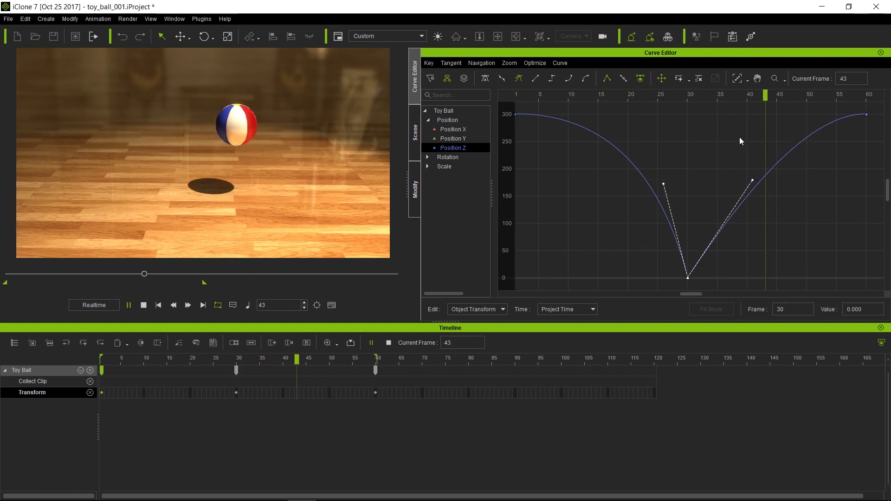
Stop playback and move the ball's frame 30 Transform key to frame 22, and with all Position curves displayed, move it to frame 37.
key("space")
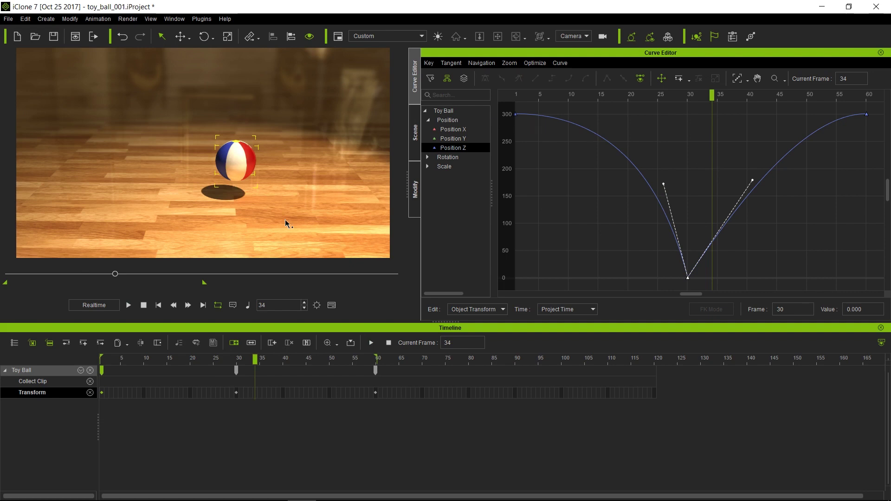
left_click(237, 394)
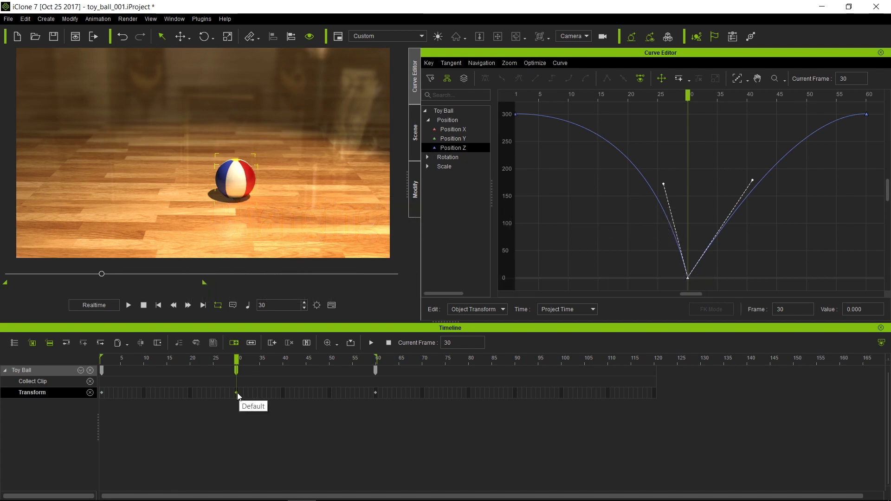
left_click_drag(237, 393, 200, 397)
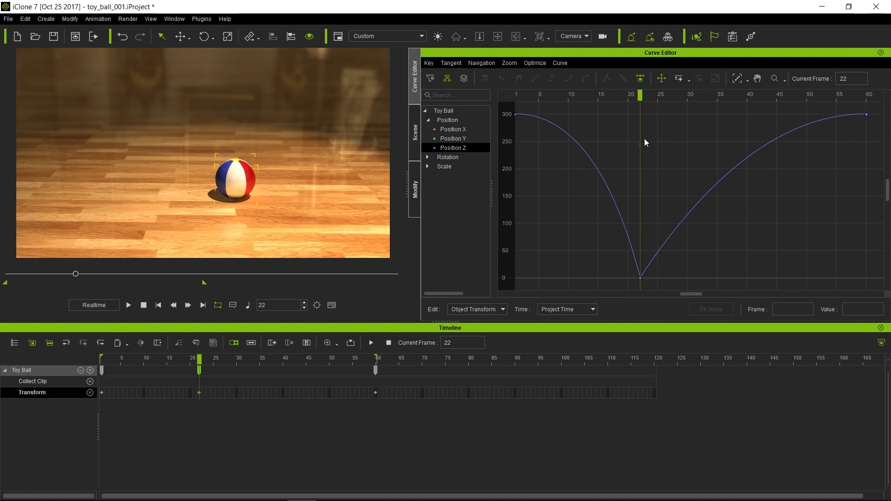
left_click(466, 129, "shift")
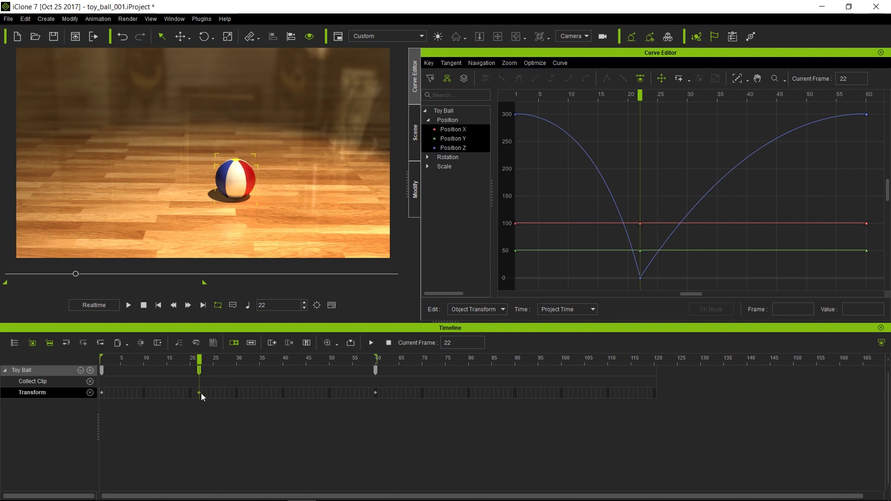
left_click_drag(265, 391, 269, 391)
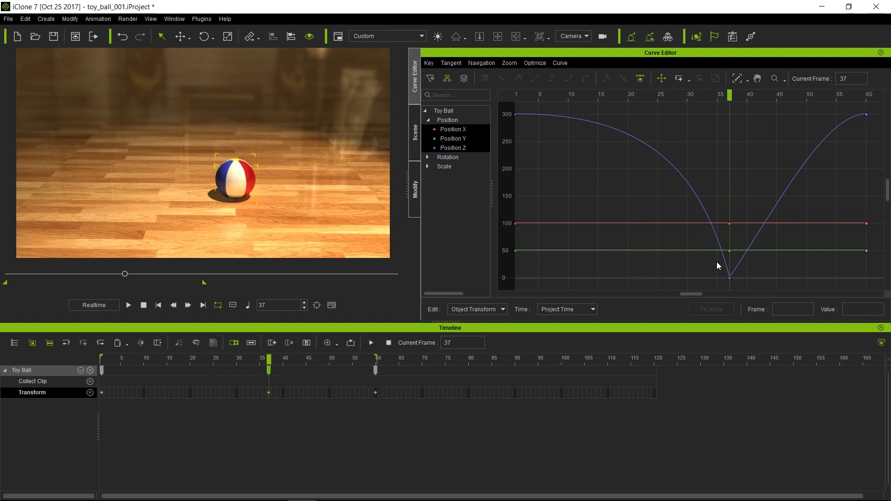
With the Position X, Y and Z curves displayed together, move only the Position Z key at frame 37 to frame 25, keeping value 0.
left_click(467, 146)
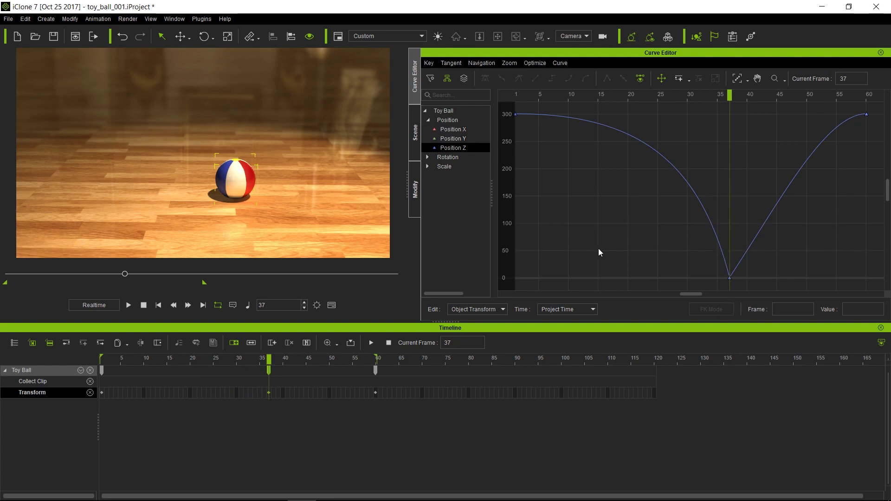
left_click(463, 126, "shift")
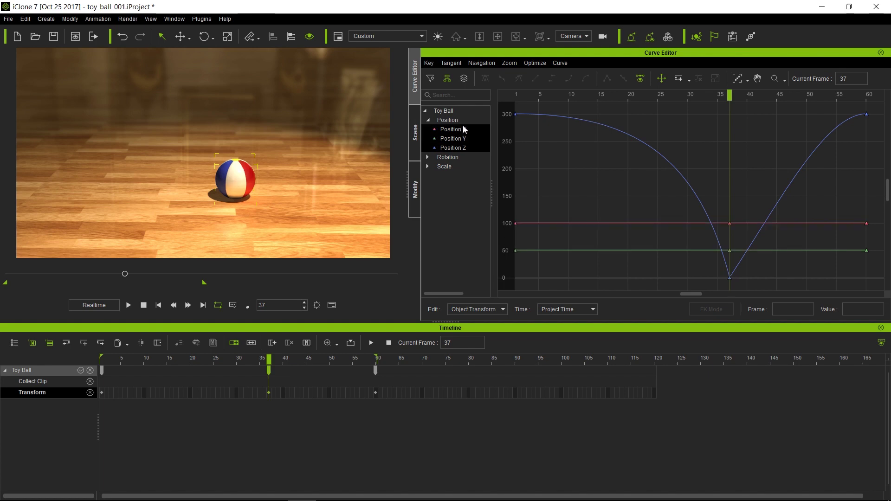
left_click_drag(675, 263, 742, 281)
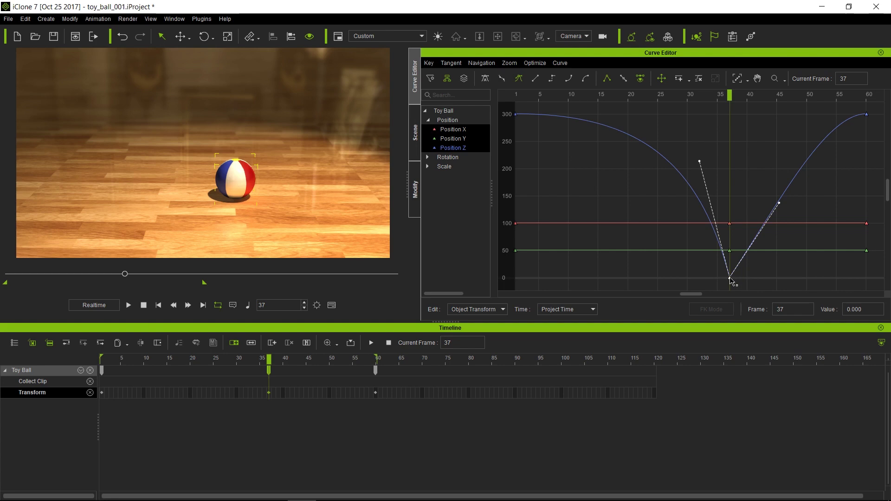
left_click_drag(730, 279, 659, 279)
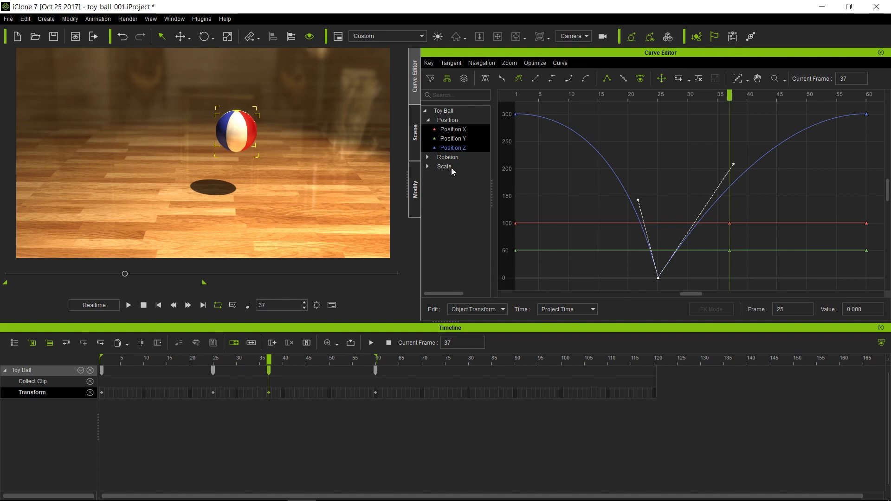
Check the ball's Move values at frame 37, return to the Position curves and play the animation.
left_click(415, 189)
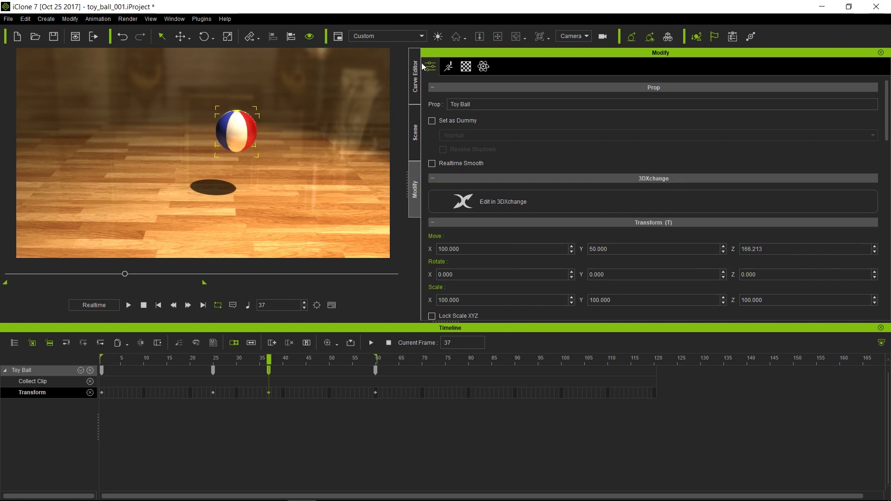
left_click(415, 77)
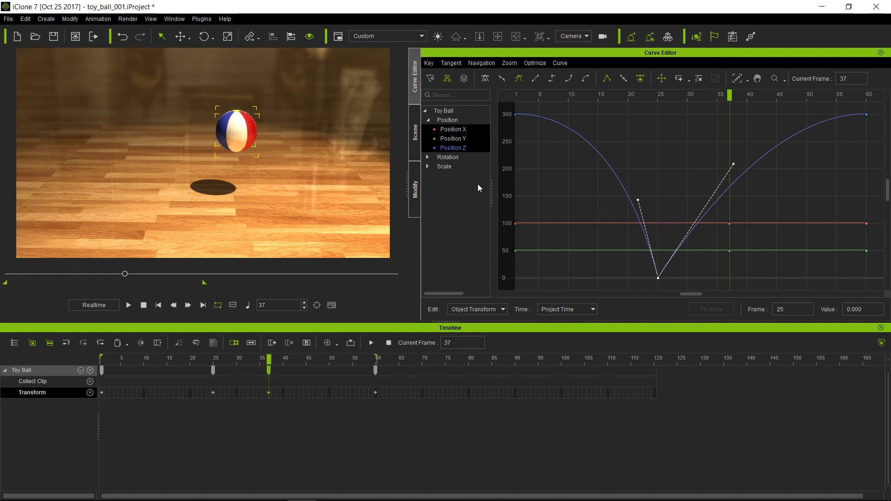
key("space")
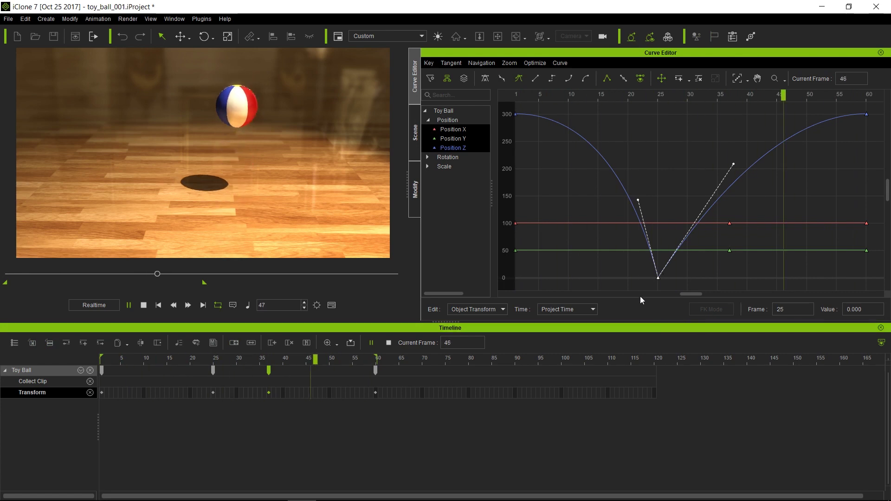
Move the frame 25 Transform key to frame 13 in the timeline and preview the bounce through playback.
left_click(212, 394)
key("Delete")
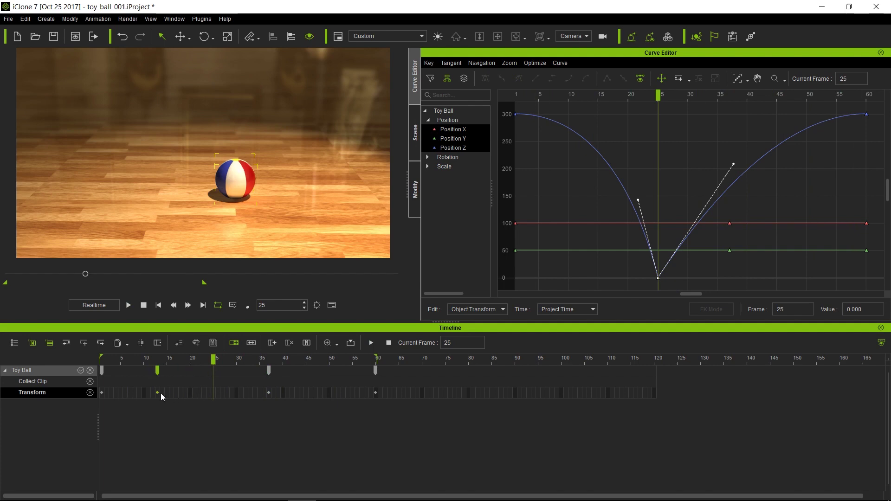
left_click(160, 393)
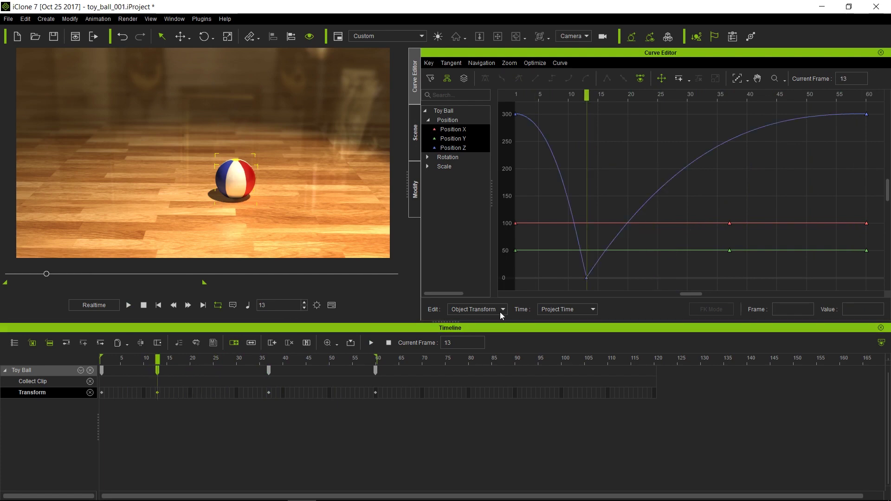
key("space")
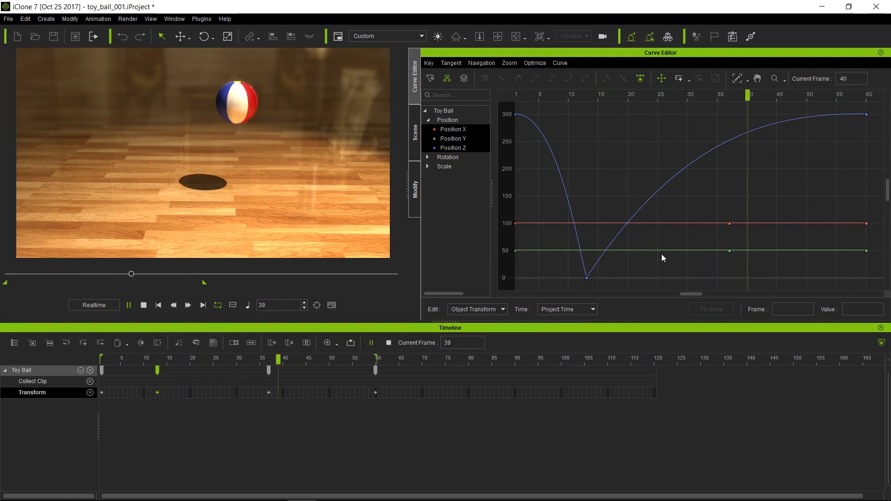
key("space")
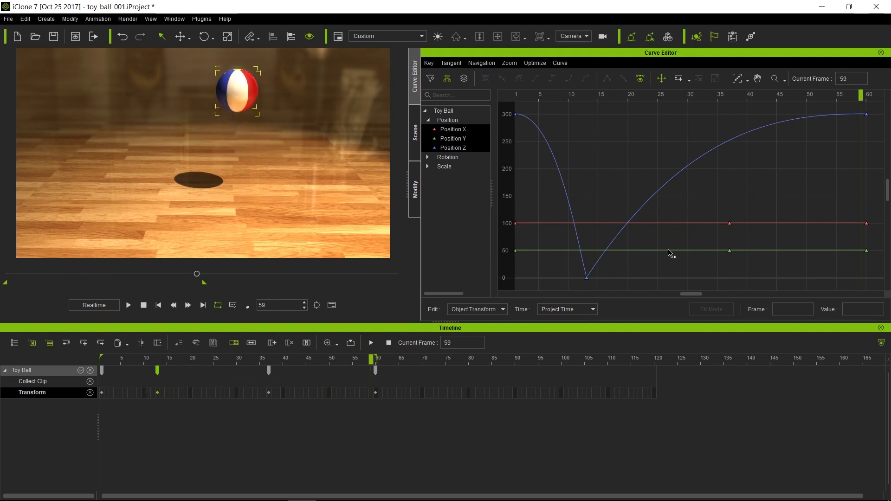